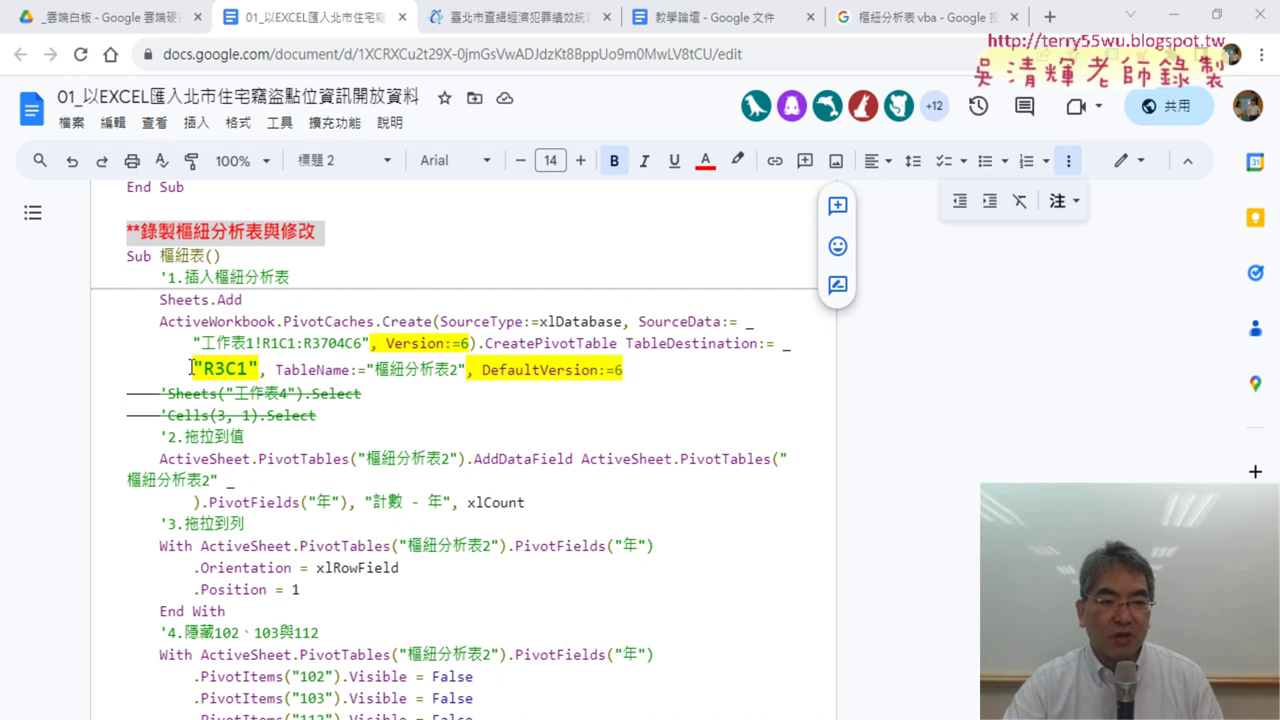
# Highlight the R3C1 destination and the 工作表1 source sheet name in the macro notes.
pyautogui.moveTo(190, 368); pyautogui.dragTo(259, 366)
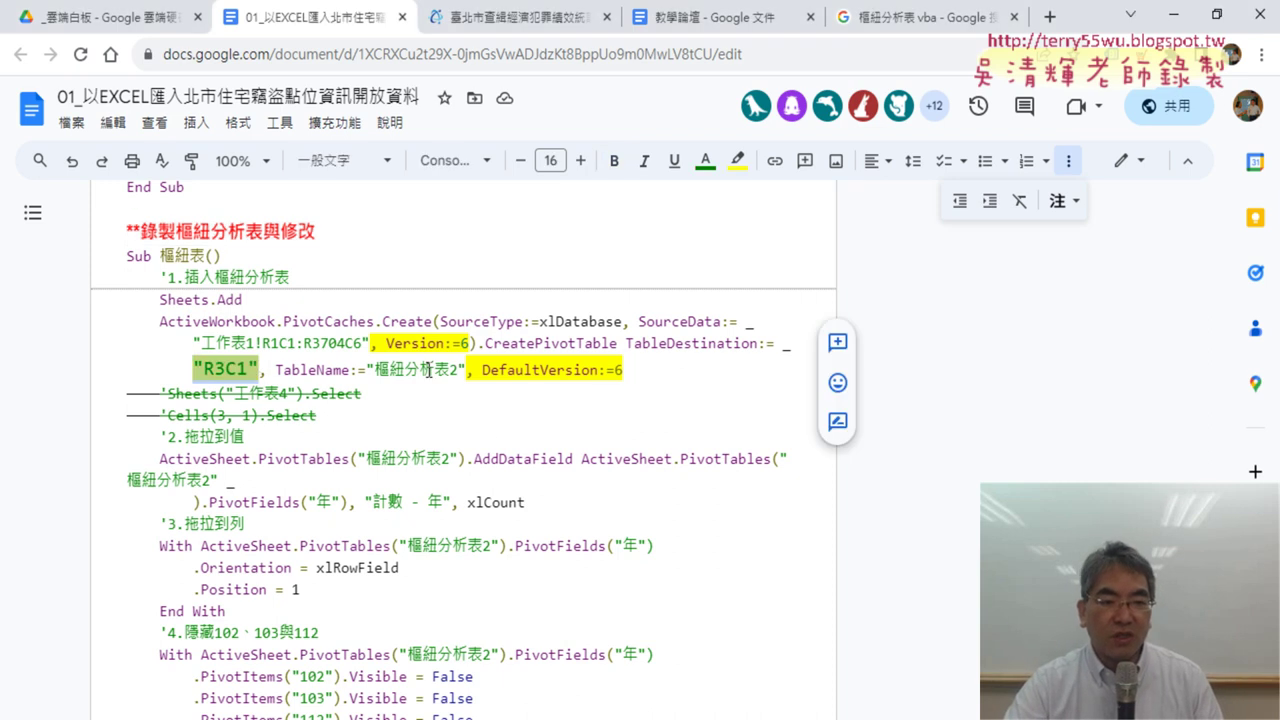
pyautogui.click(193, 369)
pyautogui.moveTo(196, 368); pyautogui.dragTo(259, 368)
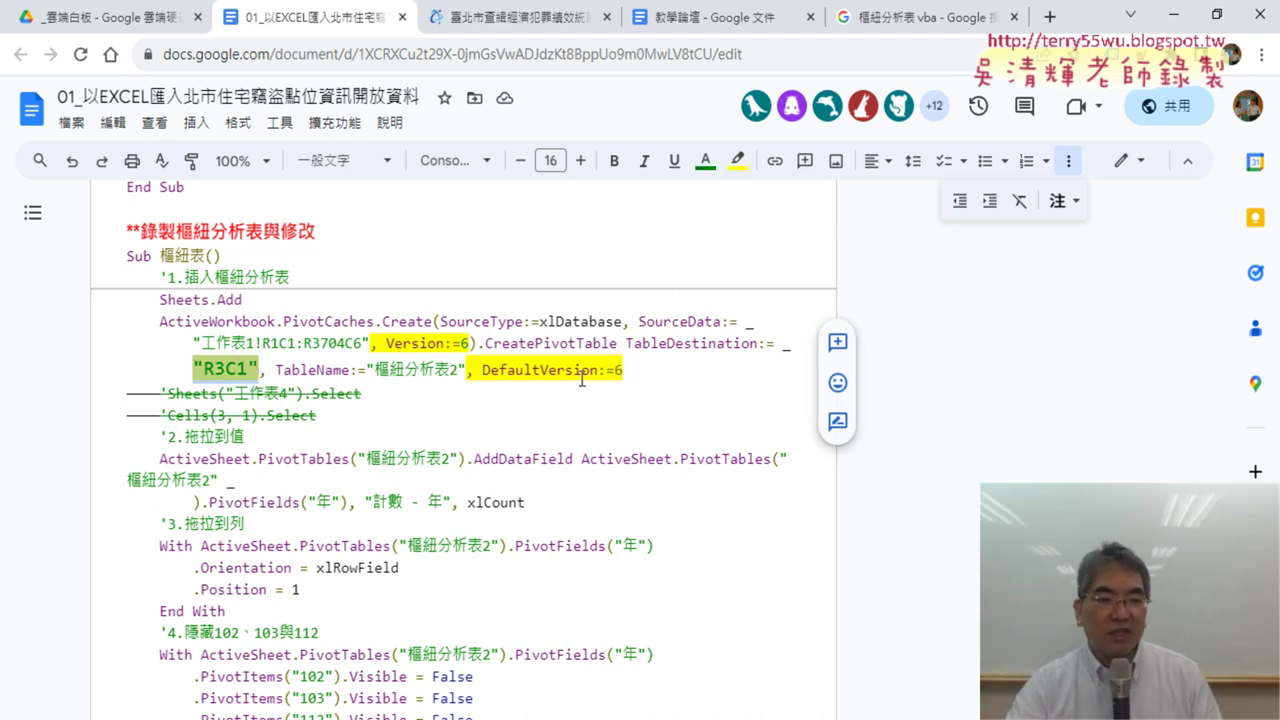
pyautogui.moveTo(201, 345); pyautogui.dragTo(250, 345)
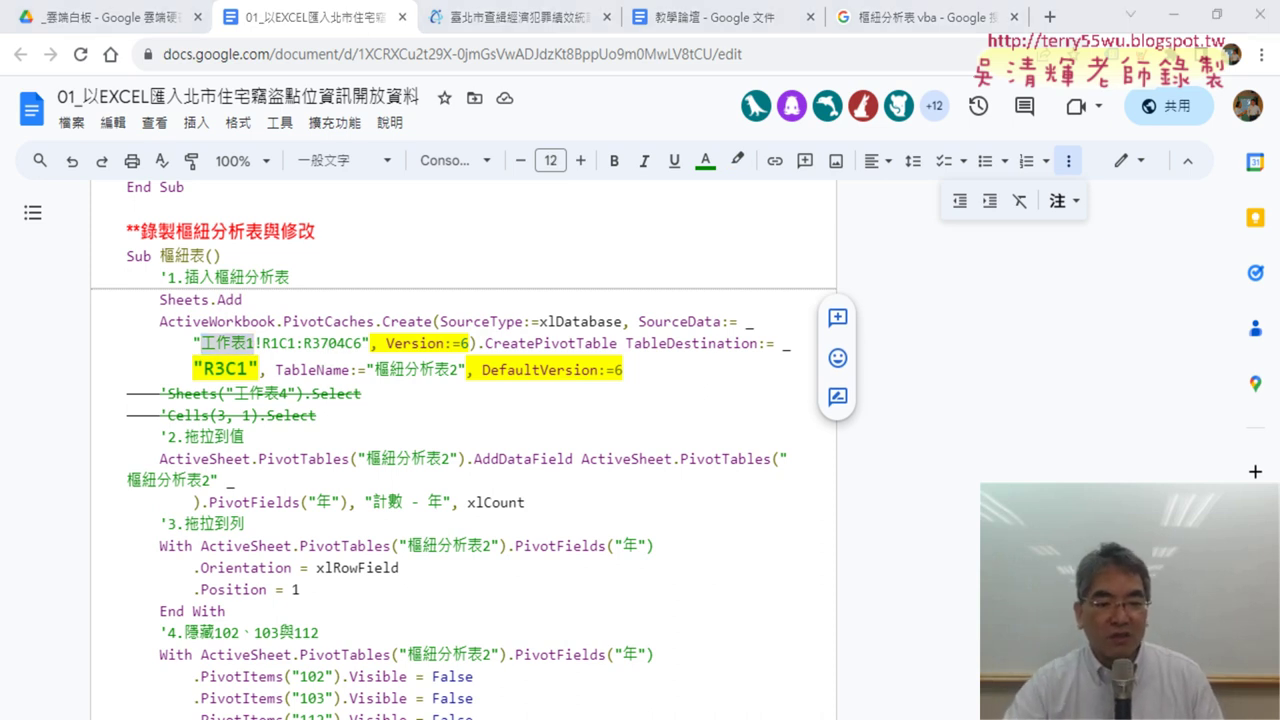
pyautogui.hotkey('alt', 'Tab')
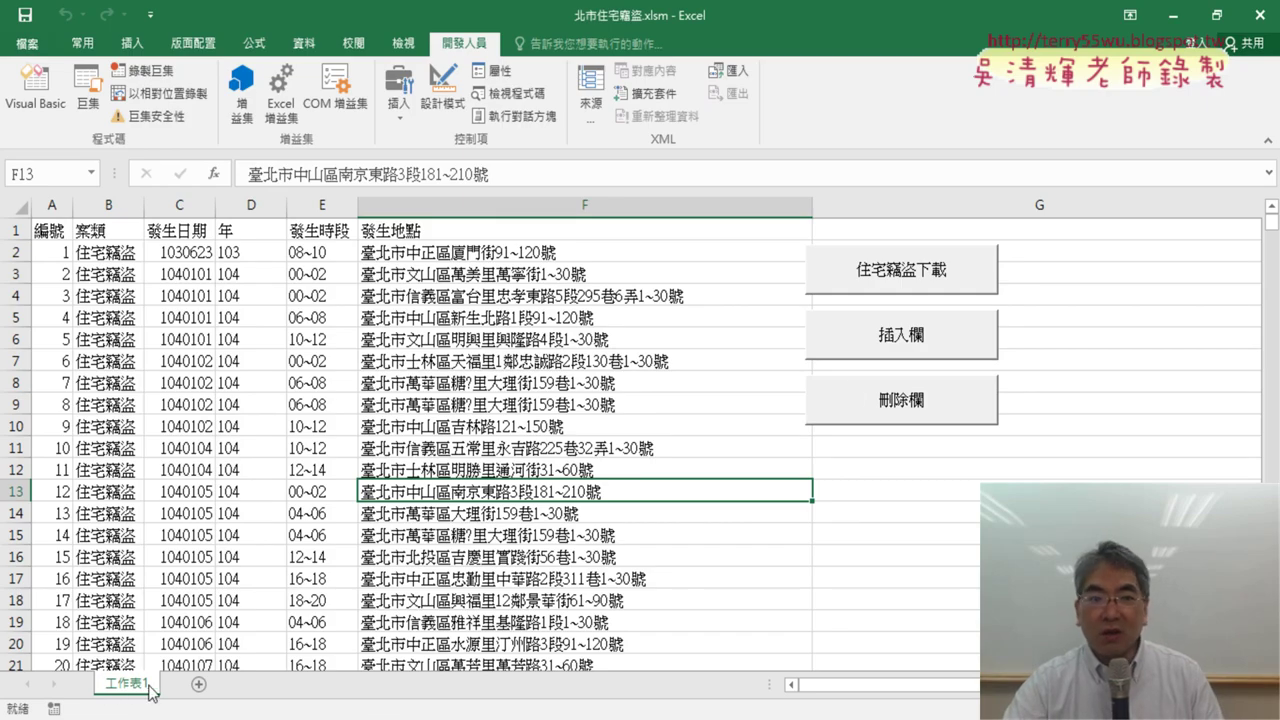
pyautogui.click(1175, 15)
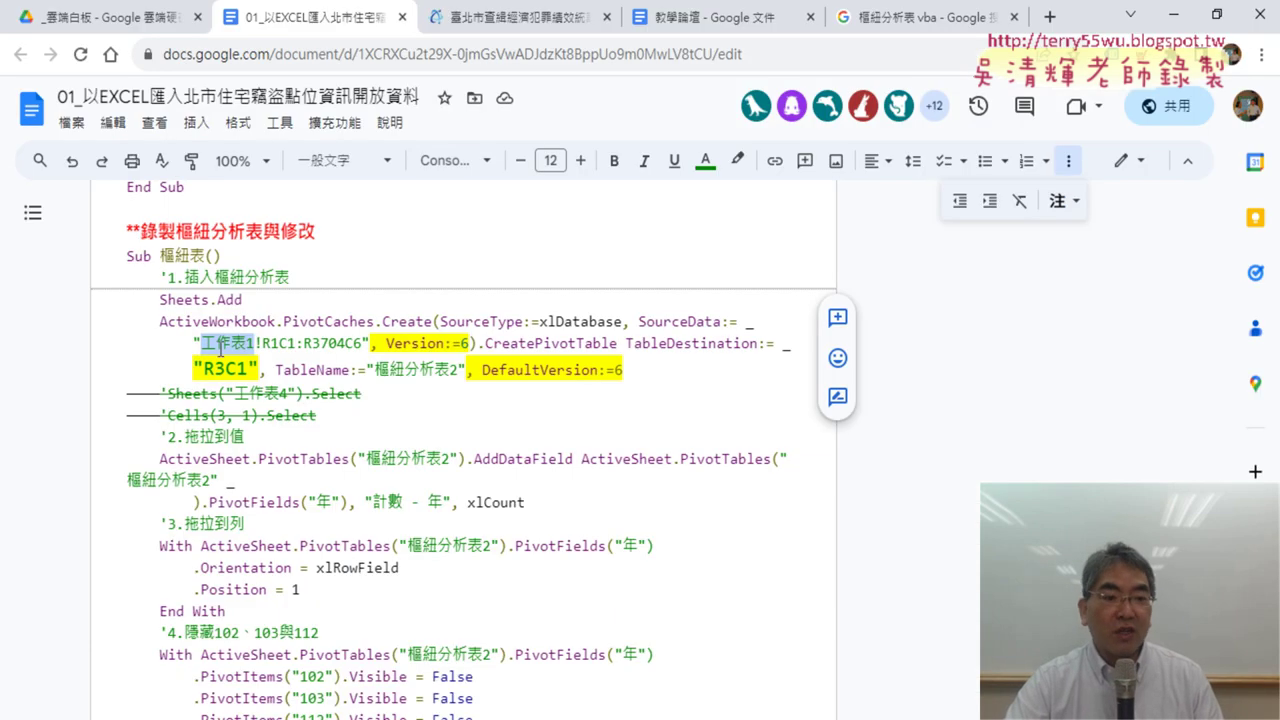
# Delete the 工作表1! prefix from the source range, then restore it with undo.
pyautogui.moveTo(203, 344); pyautogui.dragTo(257, 343)
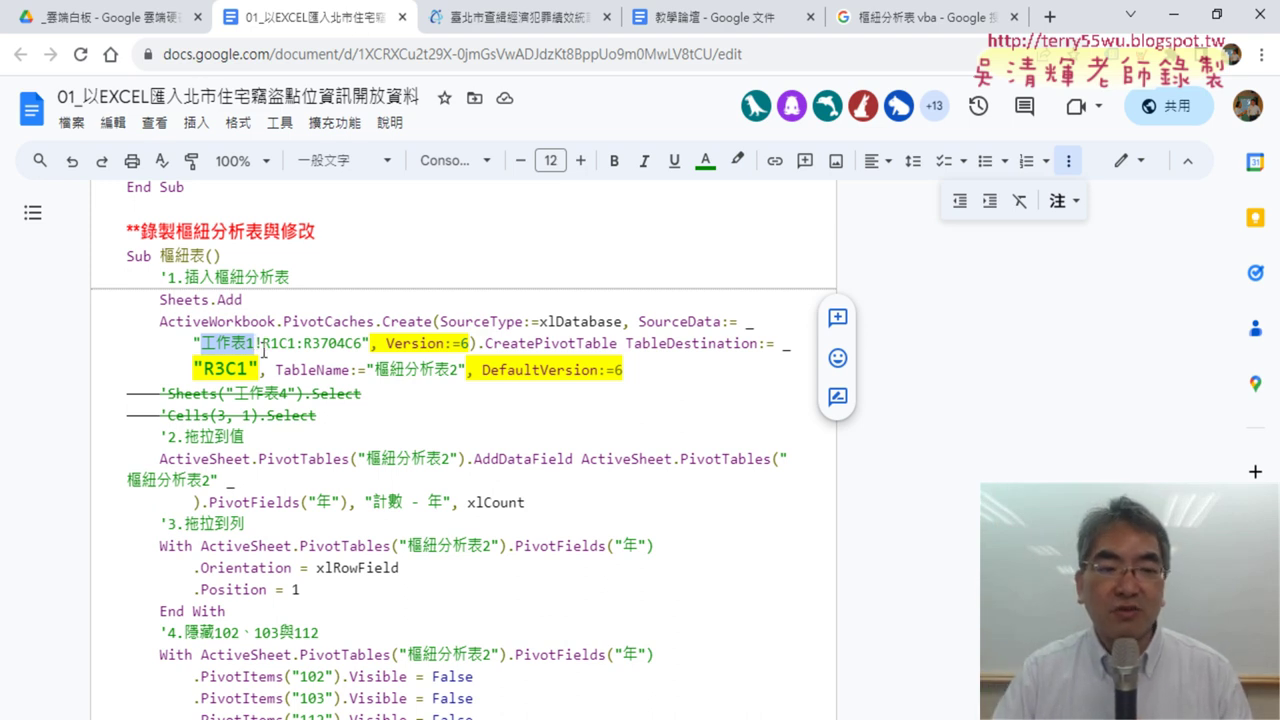
pyautogui.moveTo(264, 347); pyautogui.dragTo(238, 342)
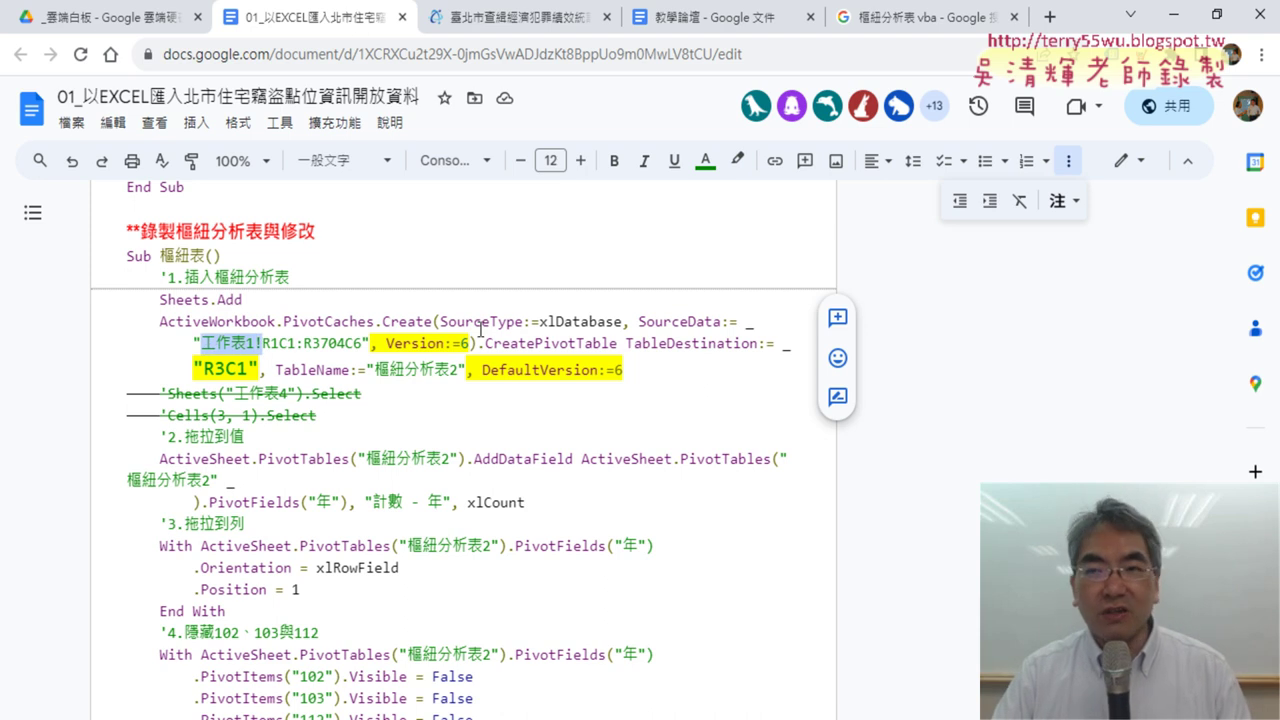
pyautogui.press('Delete')
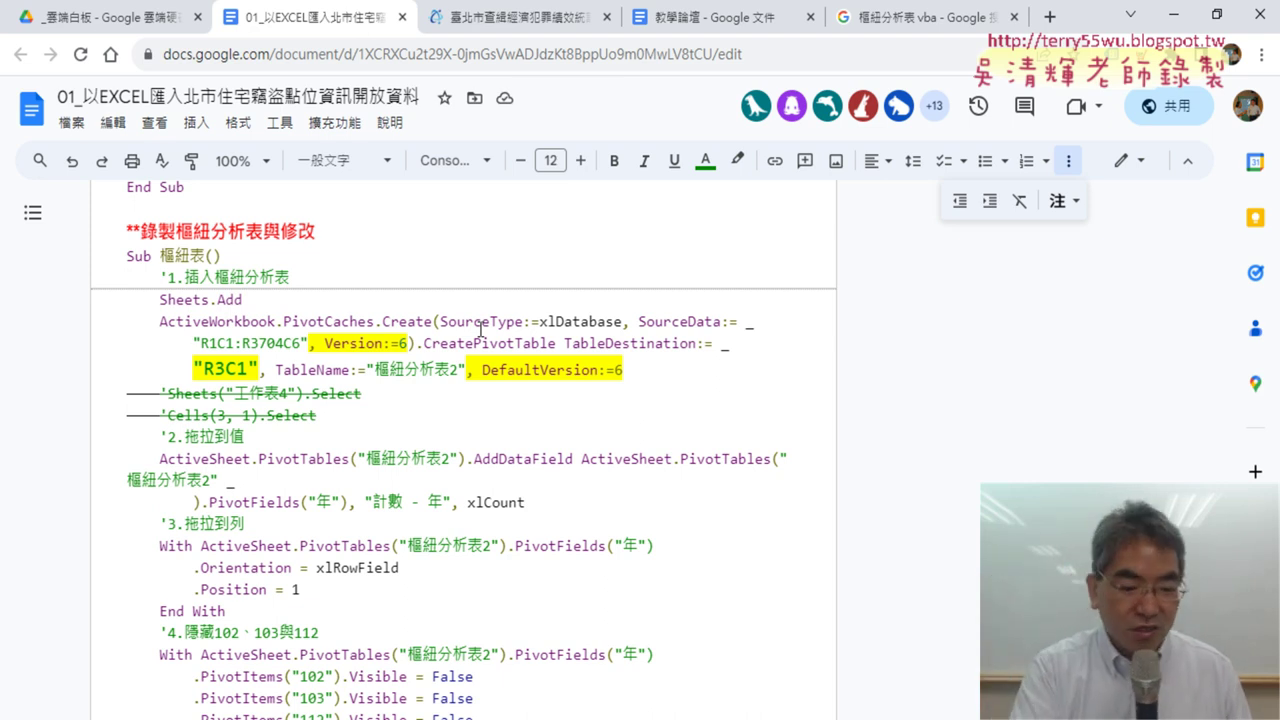
pyautogui.hotkey('ctrl', 'z')
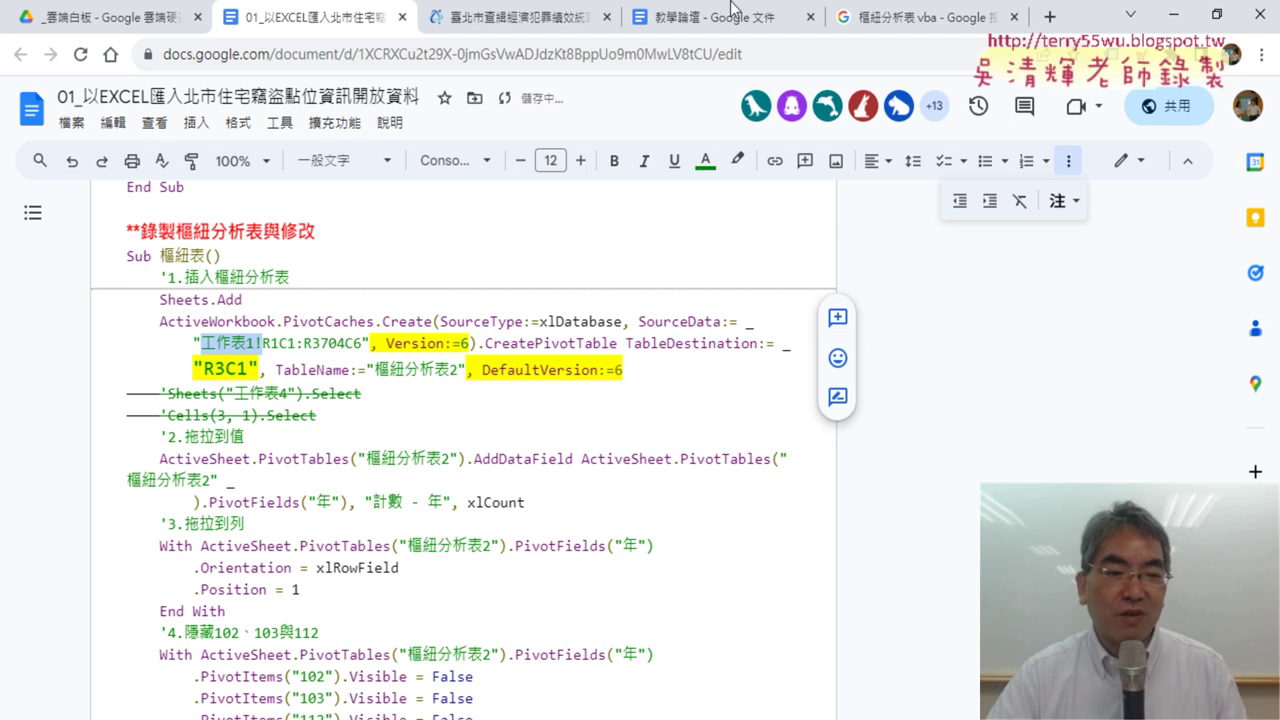
pyautogui.click(205, 369)
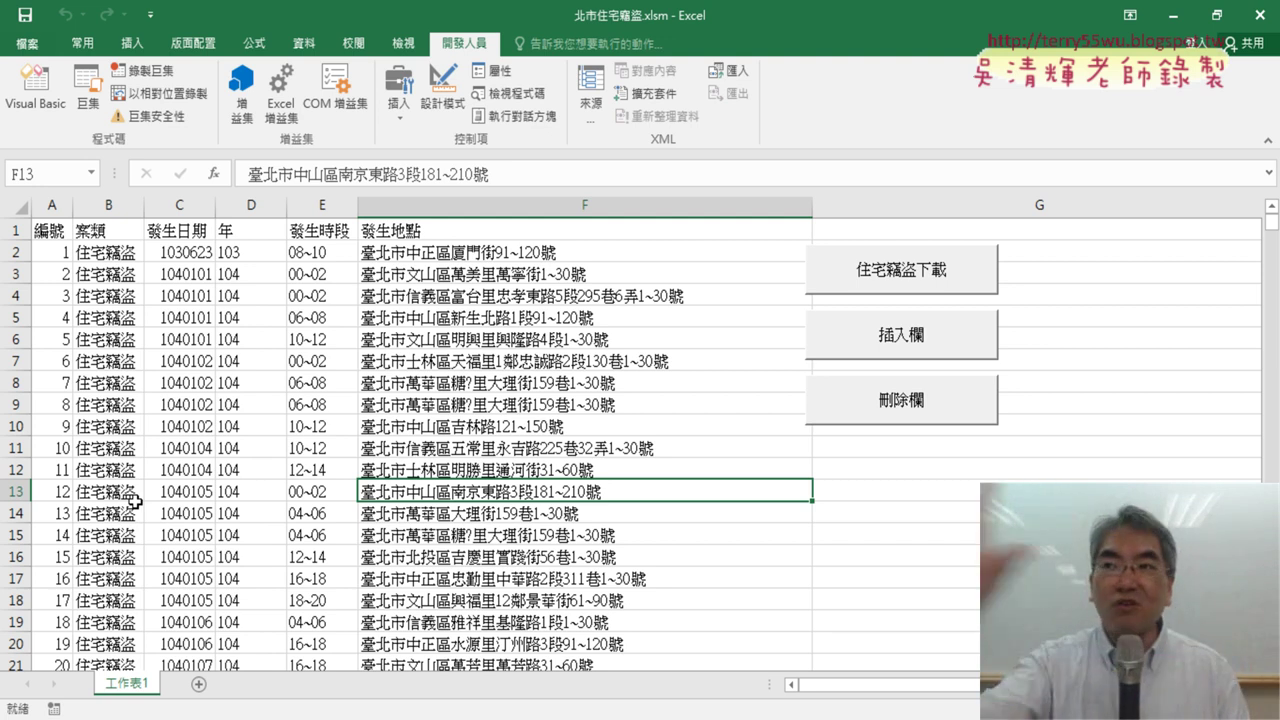
# Open the VBA editor beside the sheet and step the 樞紐表 macro to Sheets.Add.
pyautogui.click(38, 90)
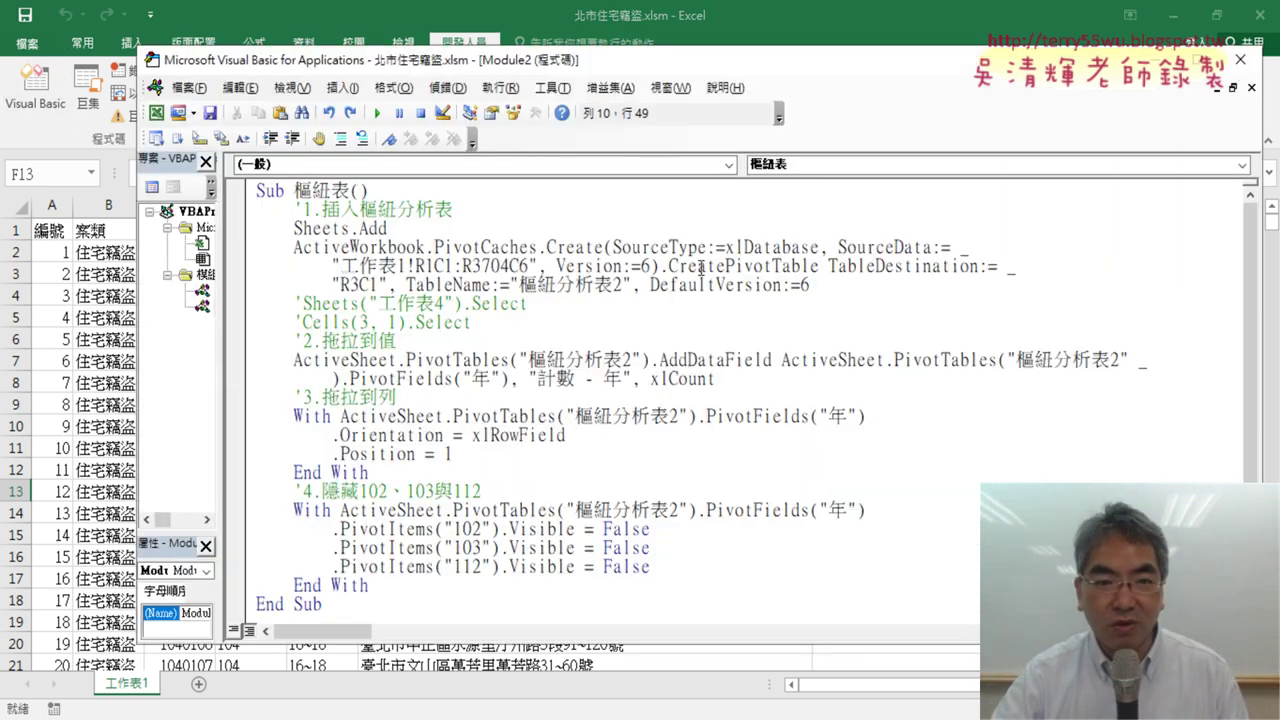
pyautogui.moveTo(638, 66); pyautogui.dragTo(968, 86)
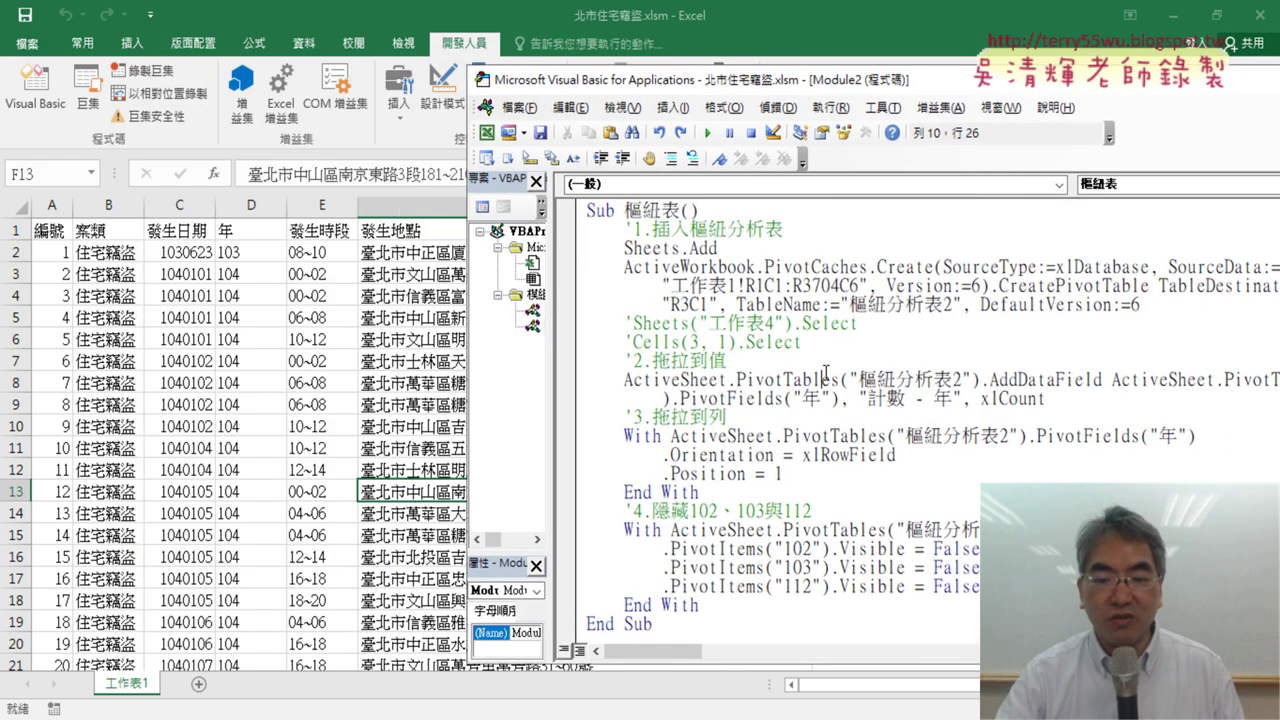
pyautogui.press('F8')
pyautogui.press('F8')
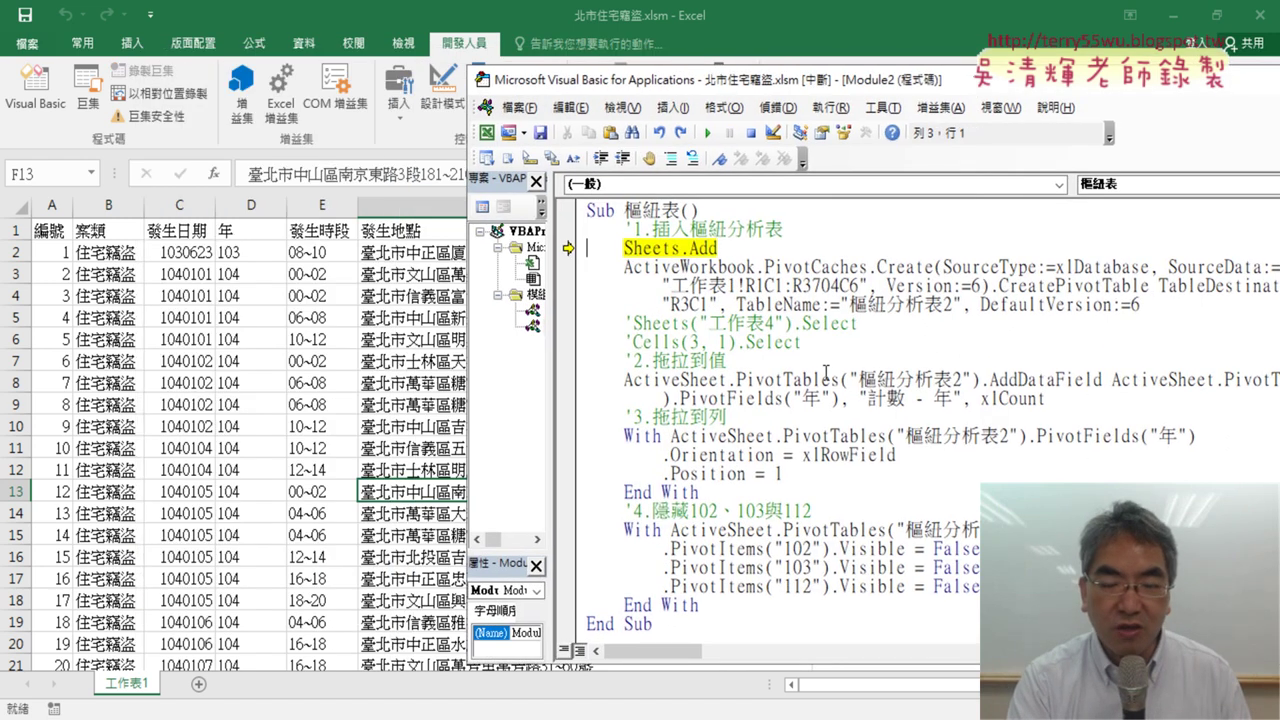
pyautogui.press('F8')
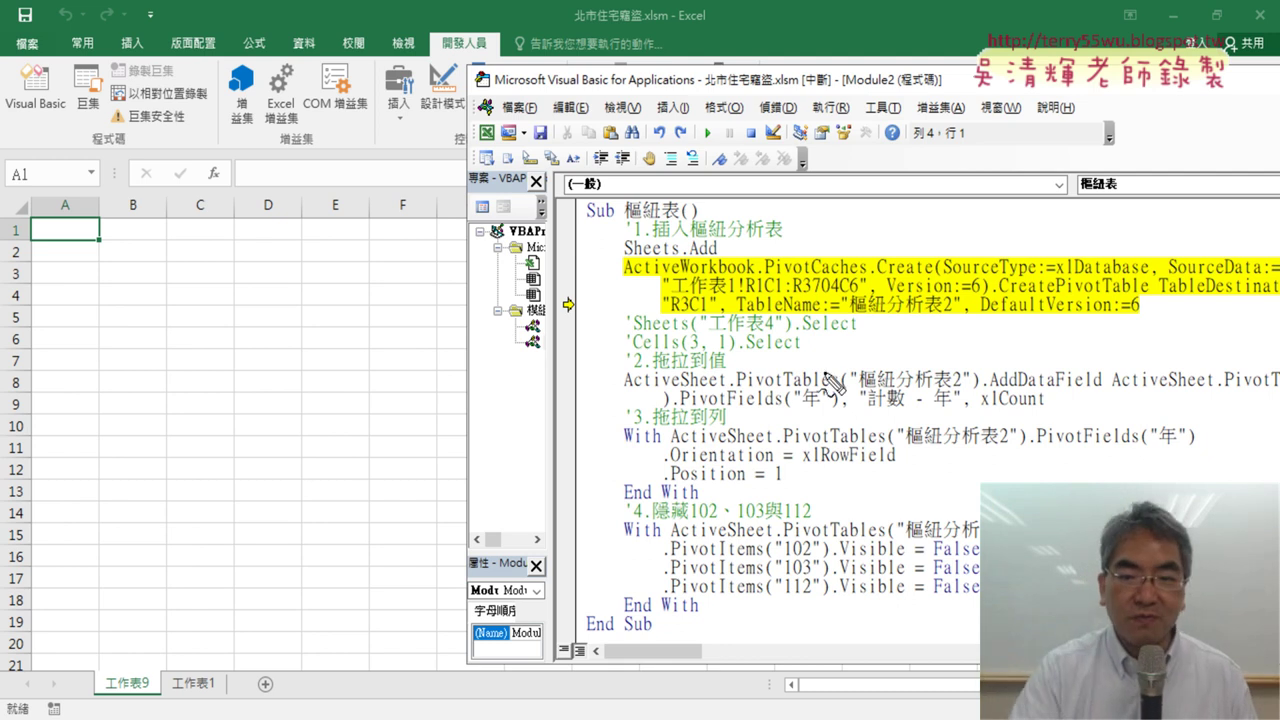
# Mark up the newly added blank sheet 工作表9 on screen, then clear the marks.
pyautogui.moveTo(155, 705)
pyautogui.mouseDown()
pyautogui.moveTo(95, 665)
pyautogui.moveTo(158, 698)
pyautogui.mouseUp()
pyautogui.moveTo(206, 635)
pyautogui.mouseDown()
pyautogui.moveTo(207, 667)
pyautogui.moveTo(135, 660)
pyautogui.mouseUp()
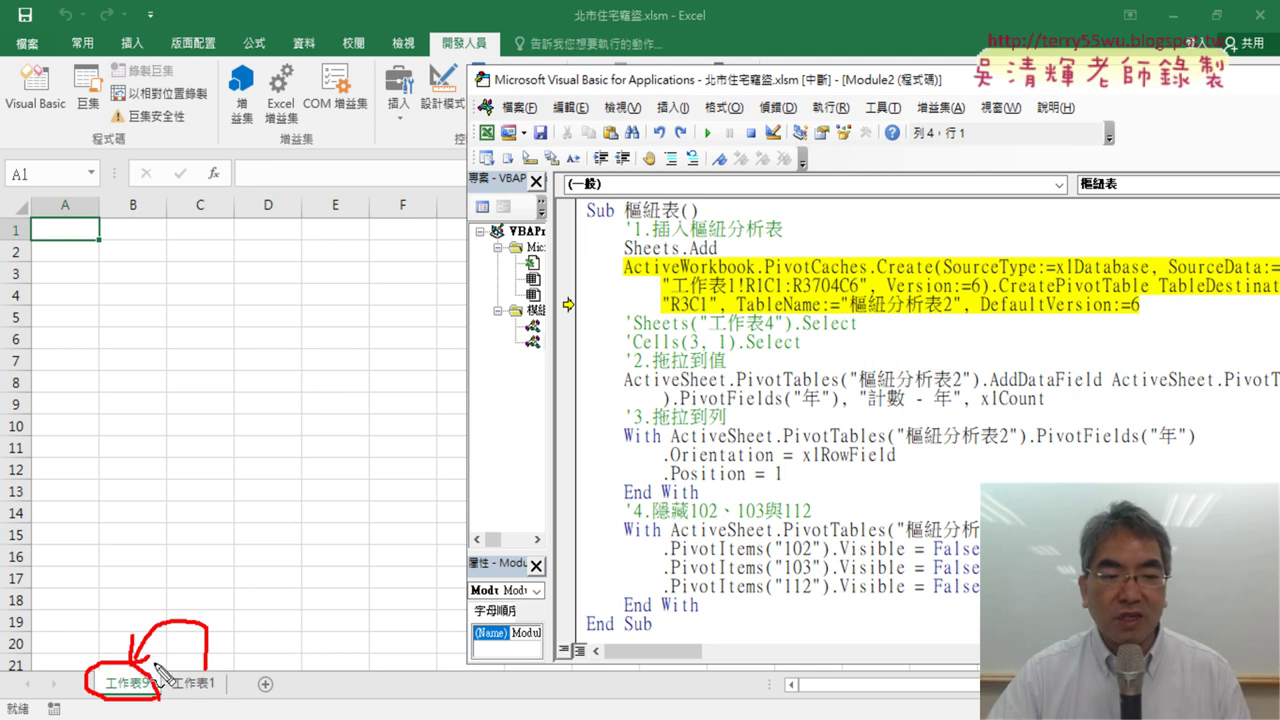
pyautogui.moveTo(184, 701); pyautogui.dragTo(213, 700)
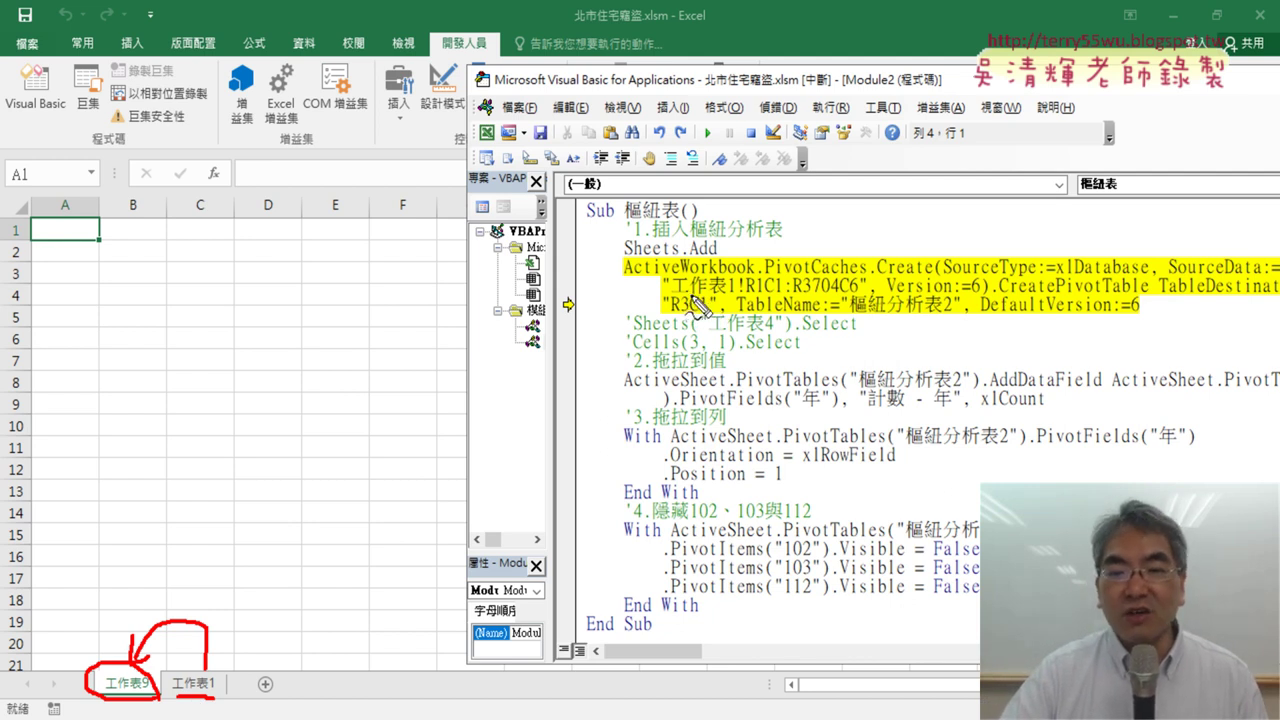
pyautogui.moveTo(692, 300); pyautogui.dragTo(742, 302)
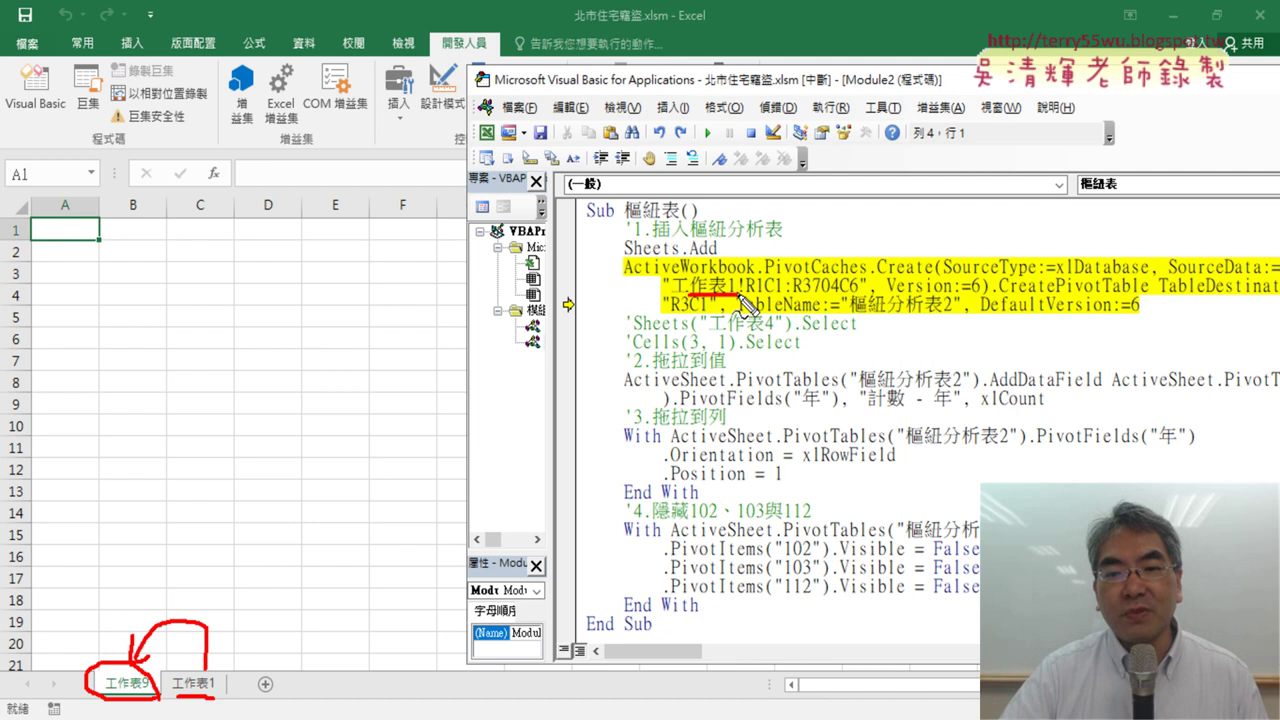
pyautogui.moveTo(668, 317); pyautogui.dragTo(702, 316)
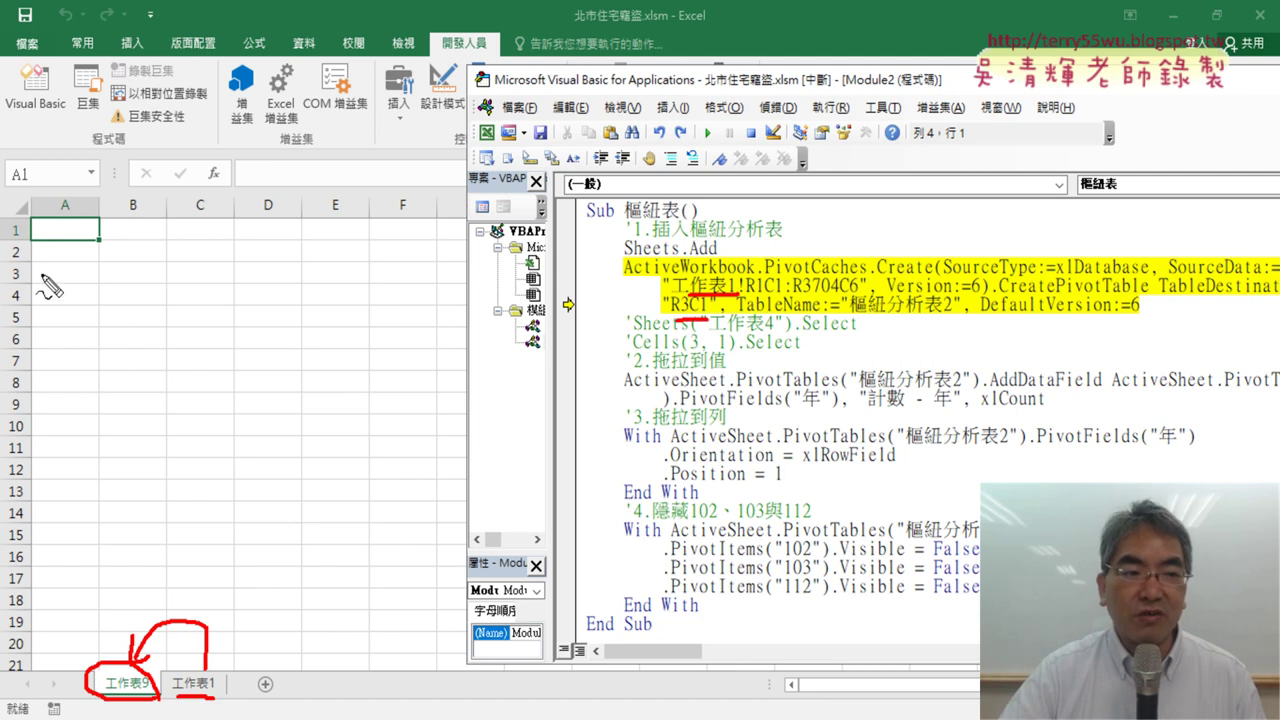
pyautogui.moveTo(34, 258)
pyautogui.mouseDown()
pyautogui.moveTo(34, 286)
pyautogui.moveTo(95, 268)
pyautogui.moveTo(96, 284)
pyautogui.moveTo(40, 283)
pyautogui.mouseUp()
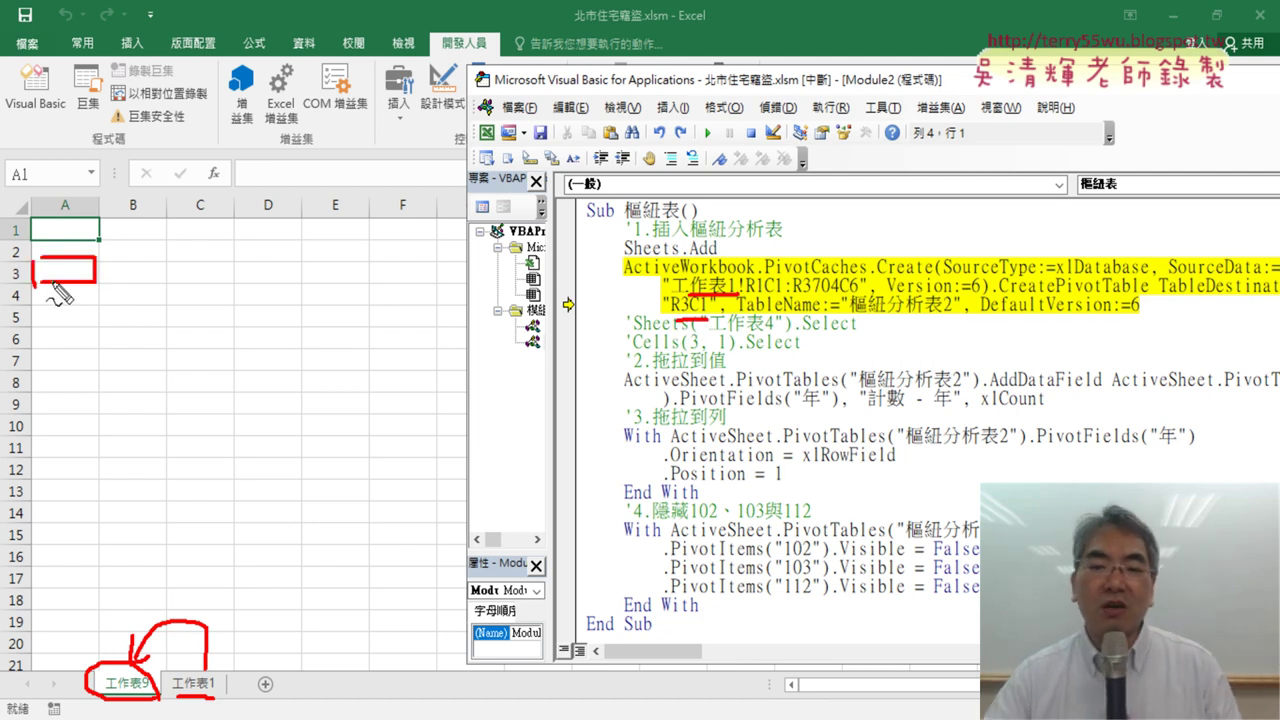
pyautogui.press('Escape')
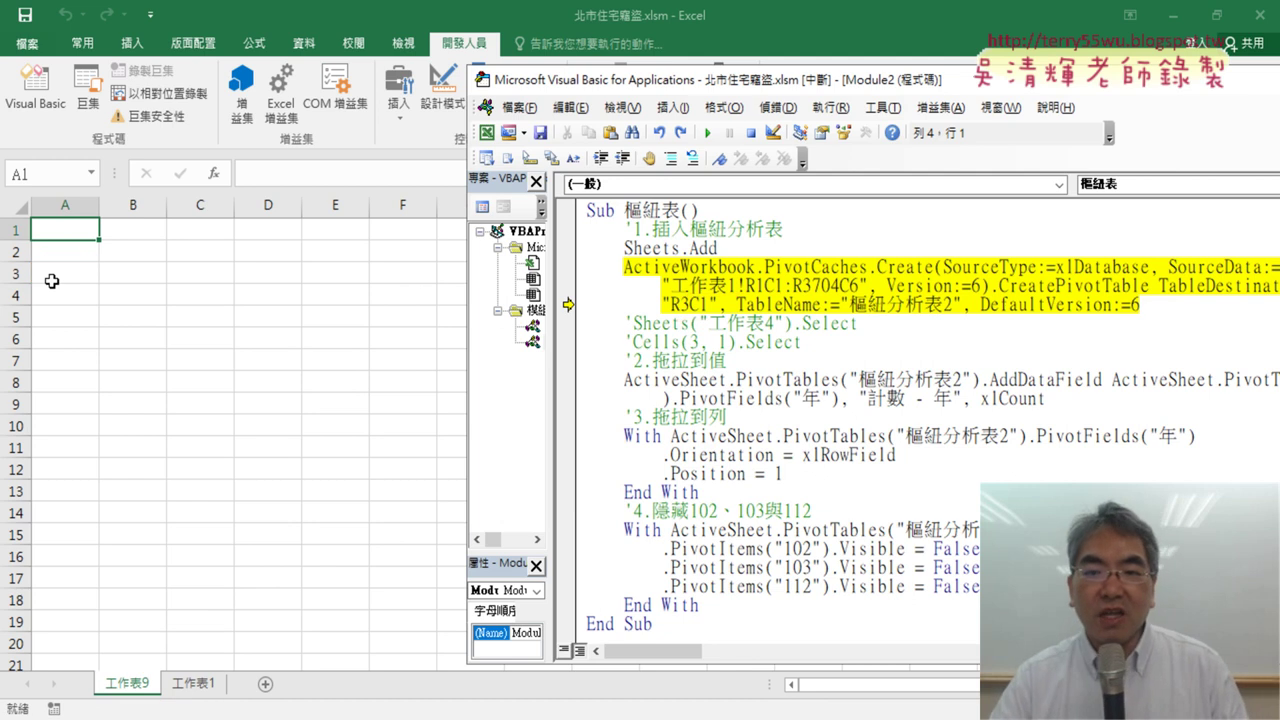
pyautogui.moveTo(745, 93); pyautogui.dragTo(541, 71)
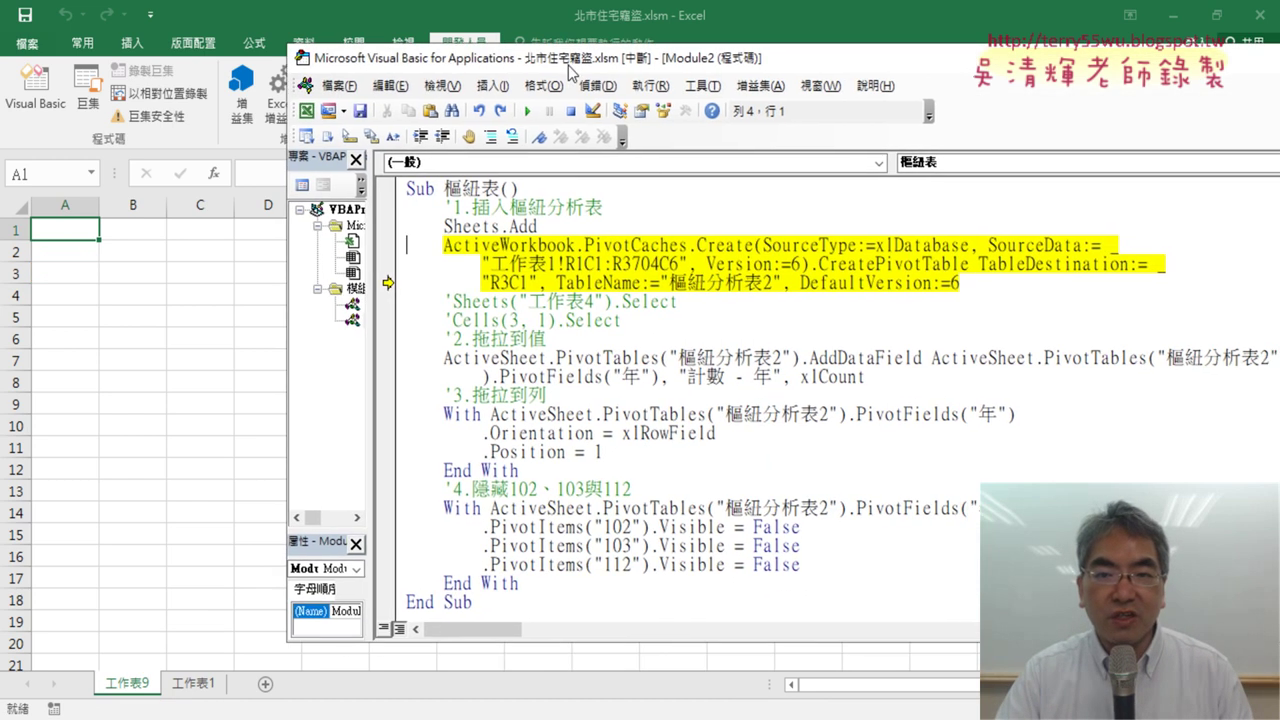
pyautogui.click(929, 296)
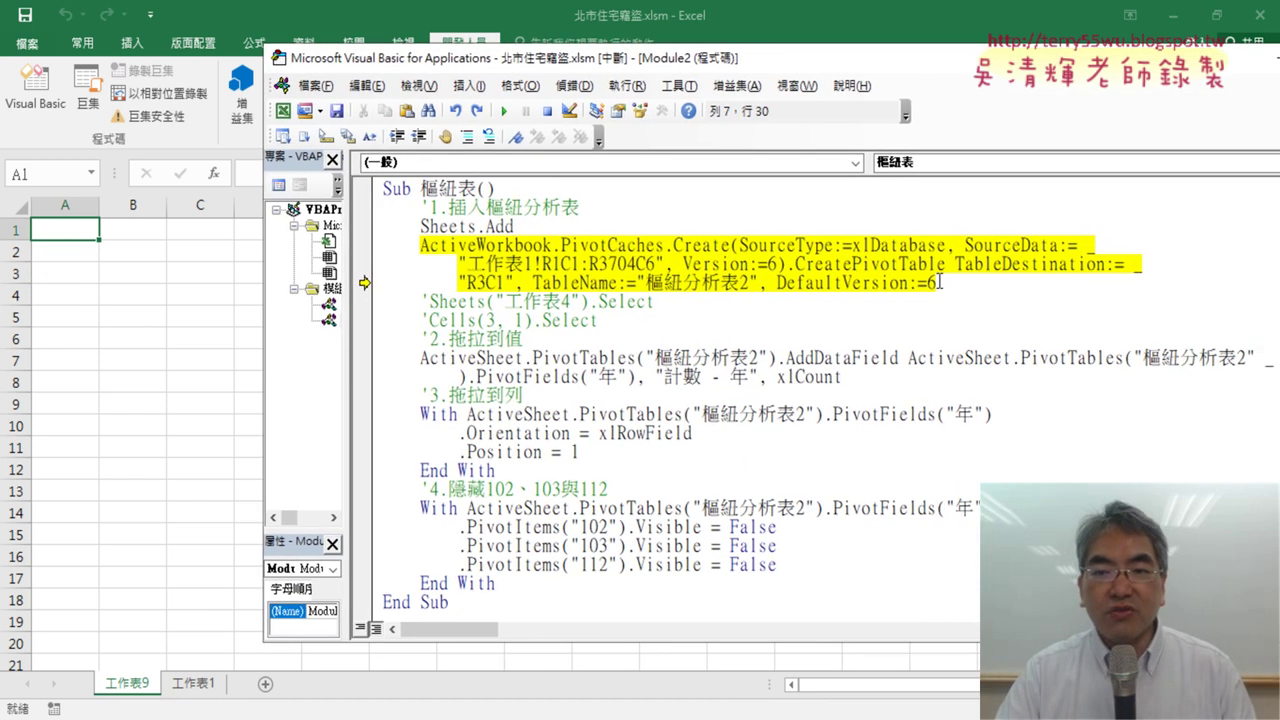
pyautogui.moveTo(940, 283); pyautogui.dragTo(766, 283)
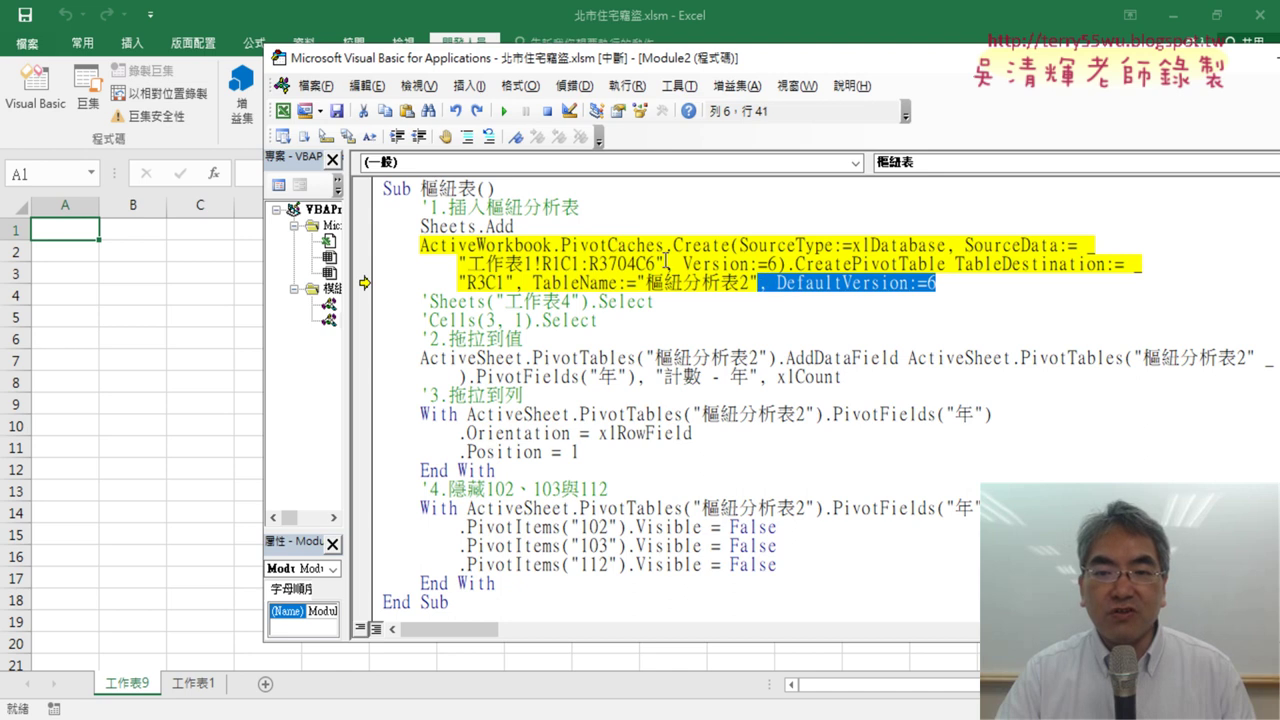
pyautogui.moveTo(664, 264); pyautogui.dragTo(771, 264)
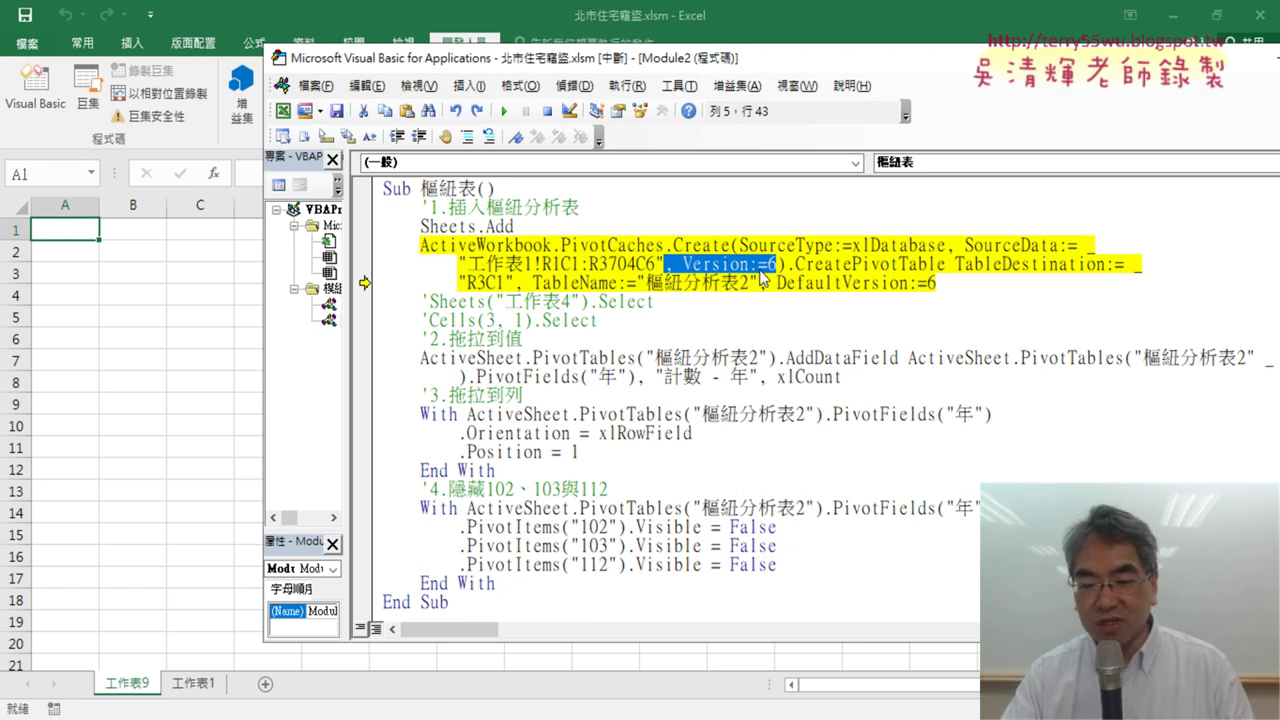
# Delete the Version and DefaultVersion:=6 arguments from the CreatePivotTable line.
pyautogui.press('Delete')
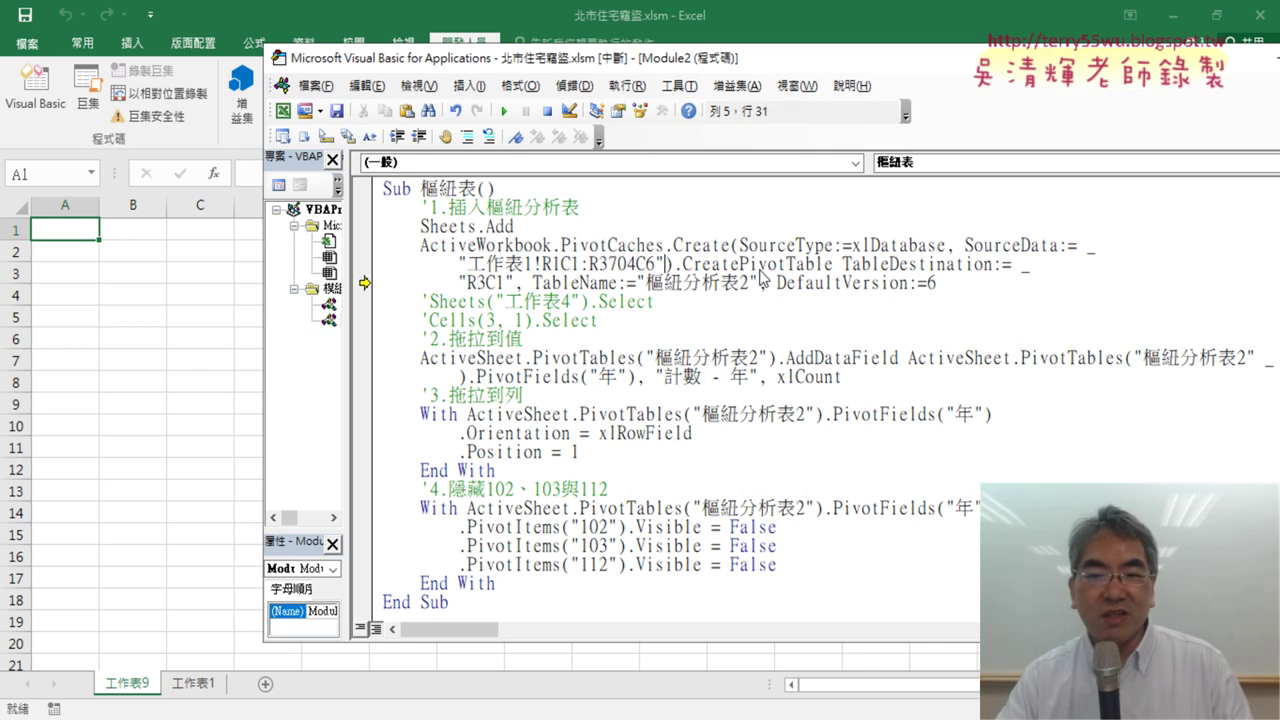
pyautogui.moveTo(946, 287); pyautogui.dragTo(778, 292)
pyautogui.press('Delete')
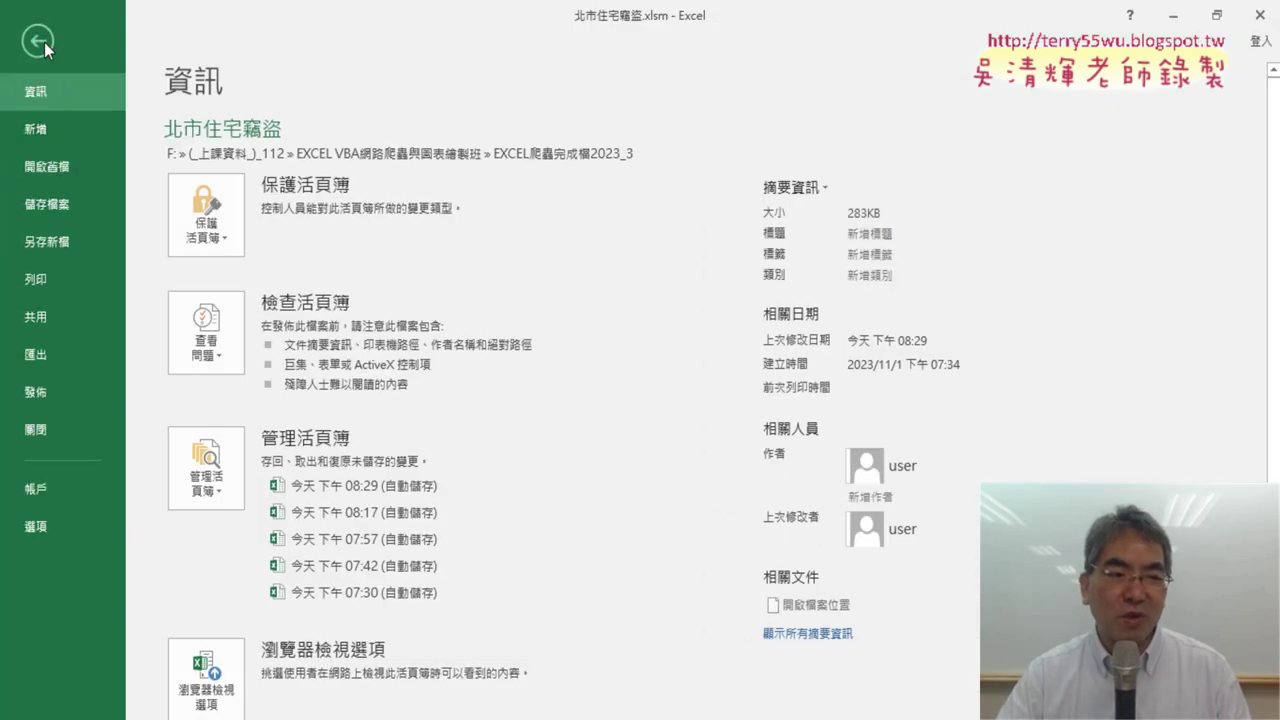
pyautogui.click(44, 42)
pyautogui.click(86, 484)
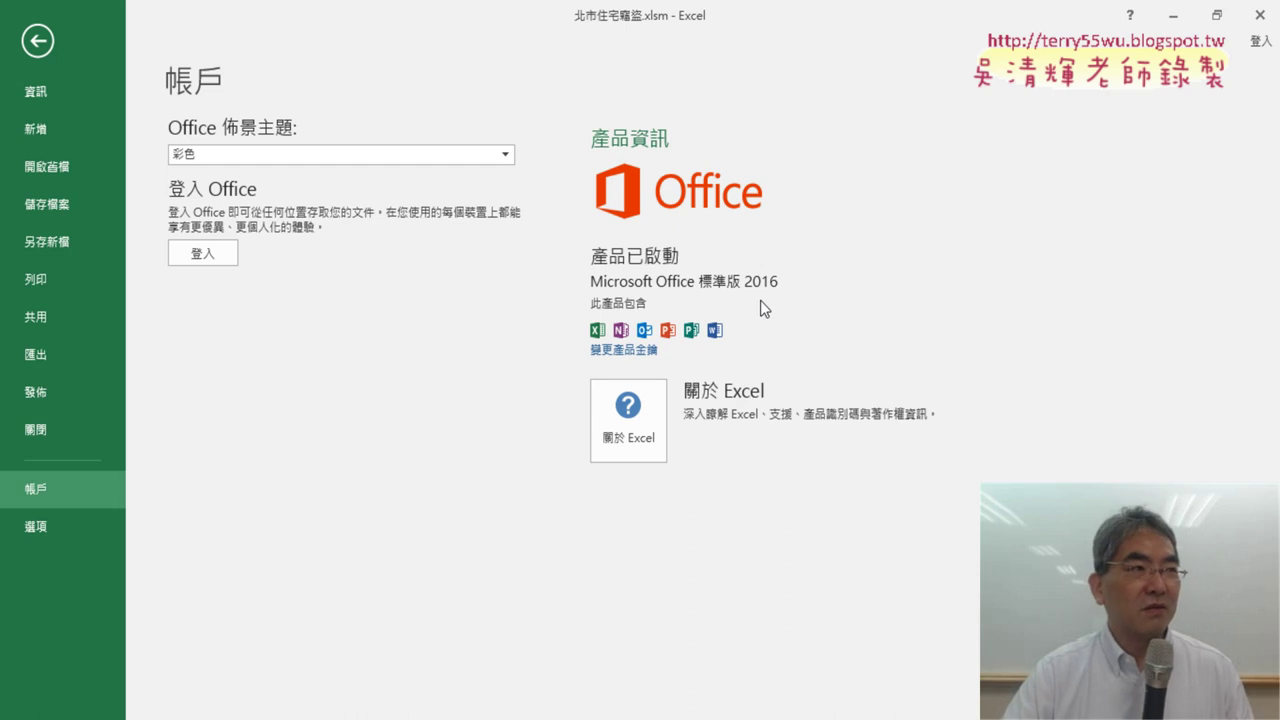
pyautogui.click(38, 43)
pyautogui.click(35, 88)
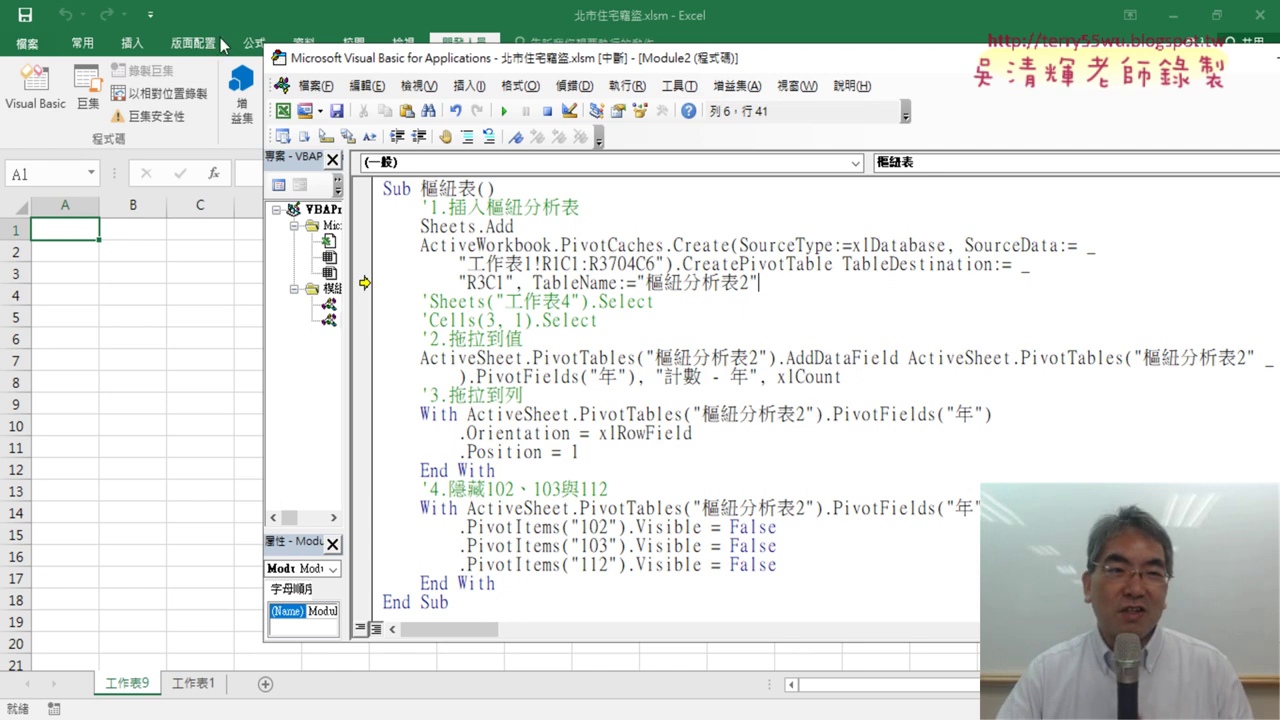
pyautogui.click(254, 43)
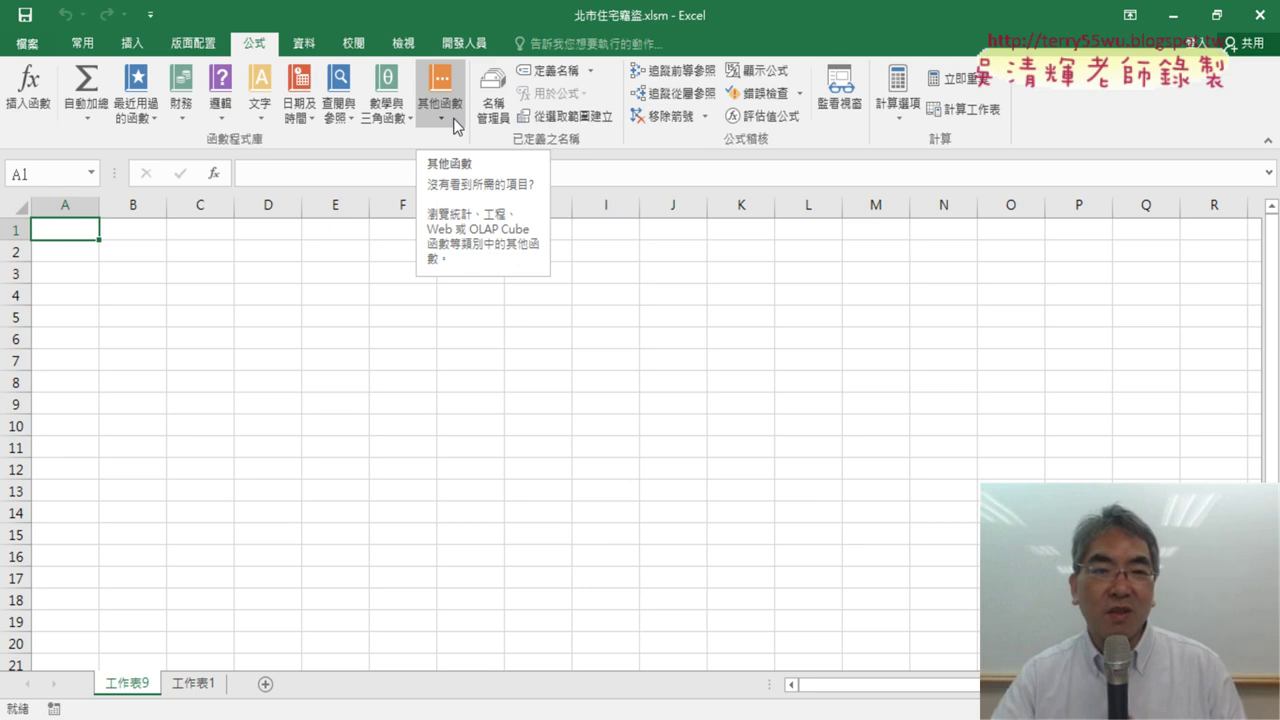
pyautogui.click(457, 44)
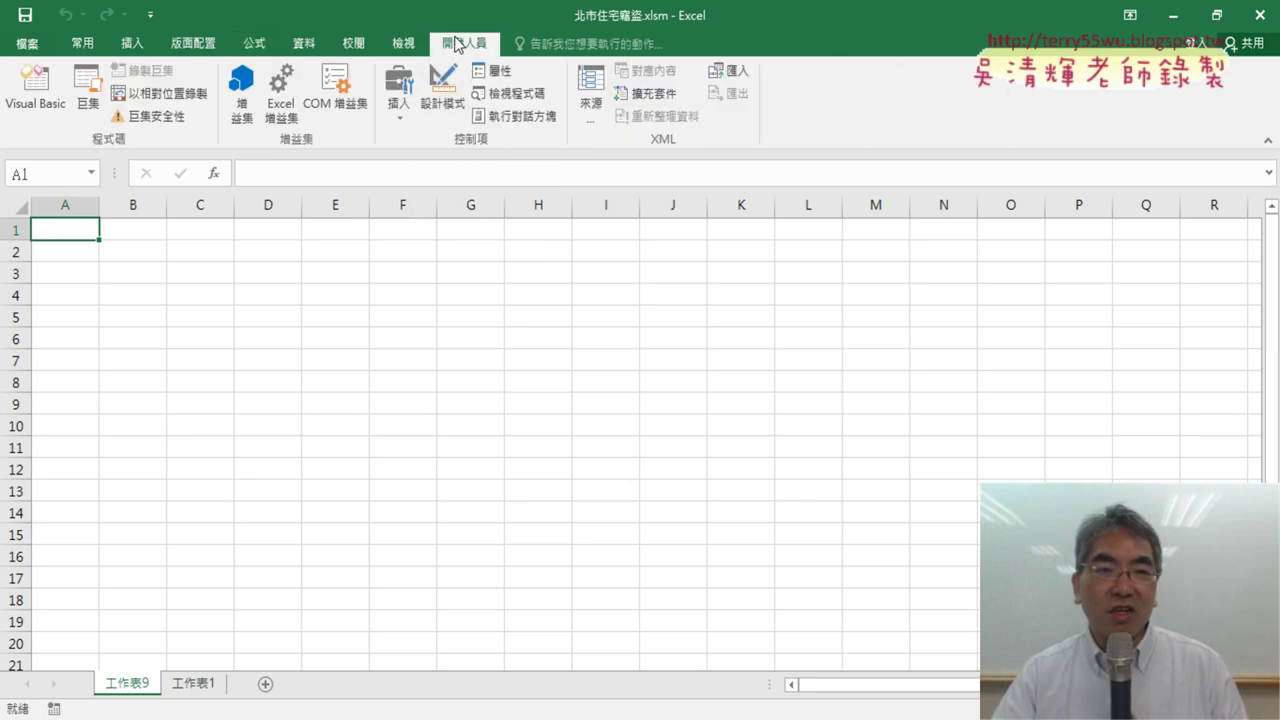
pyautogui.click(40, 95)
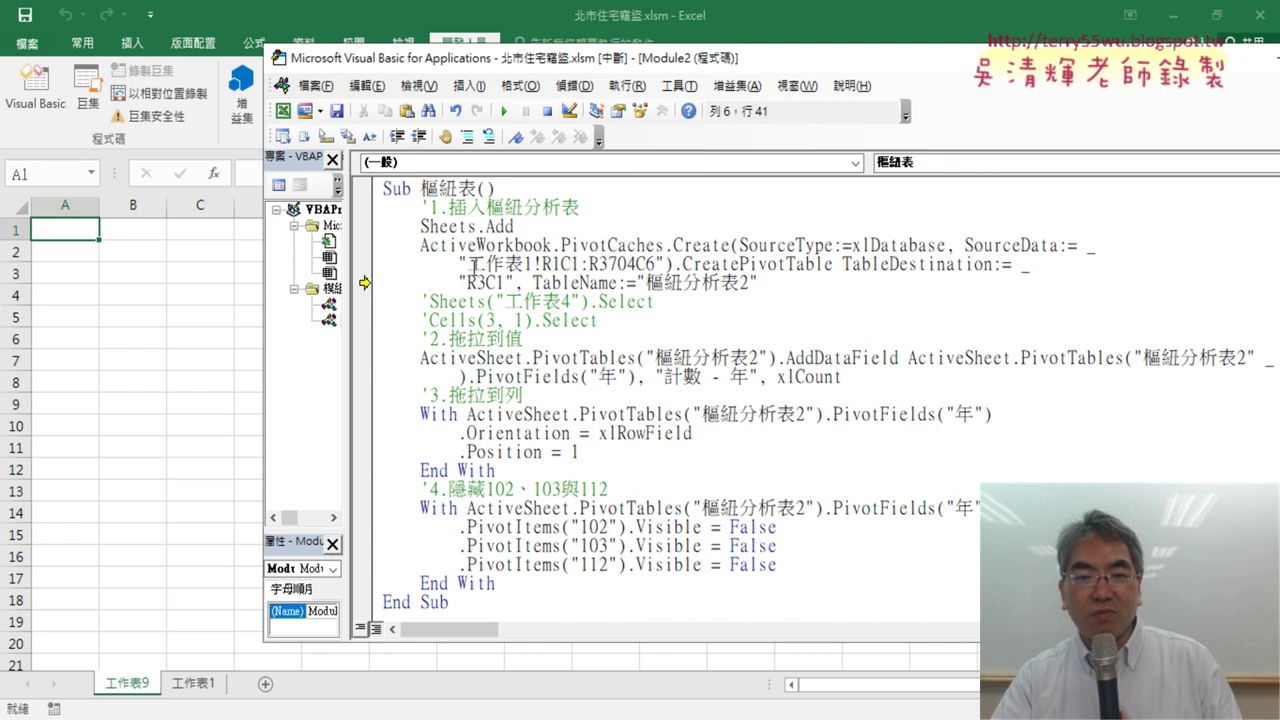
pyautogui.moveTo(467, 265); pyautogui.dragTo(655, 265)
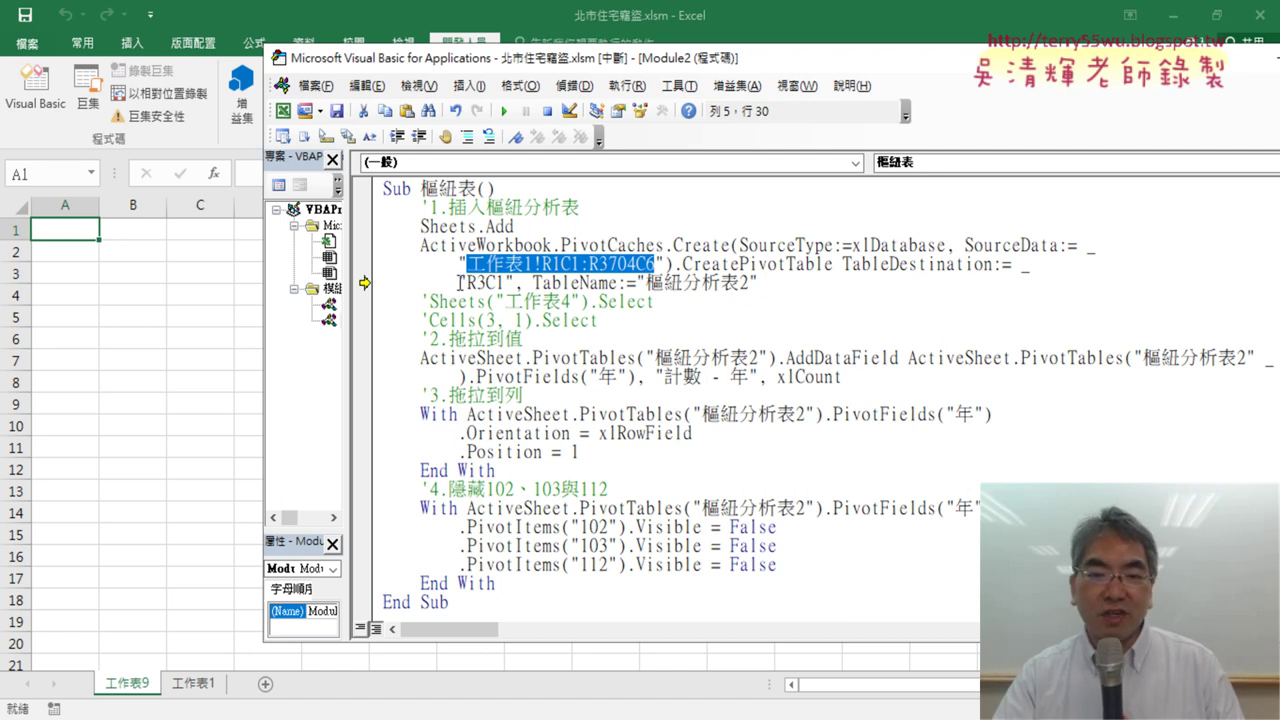
pyautogui.moveTo(458, 283); pyautogui.dragTo(510, 283)
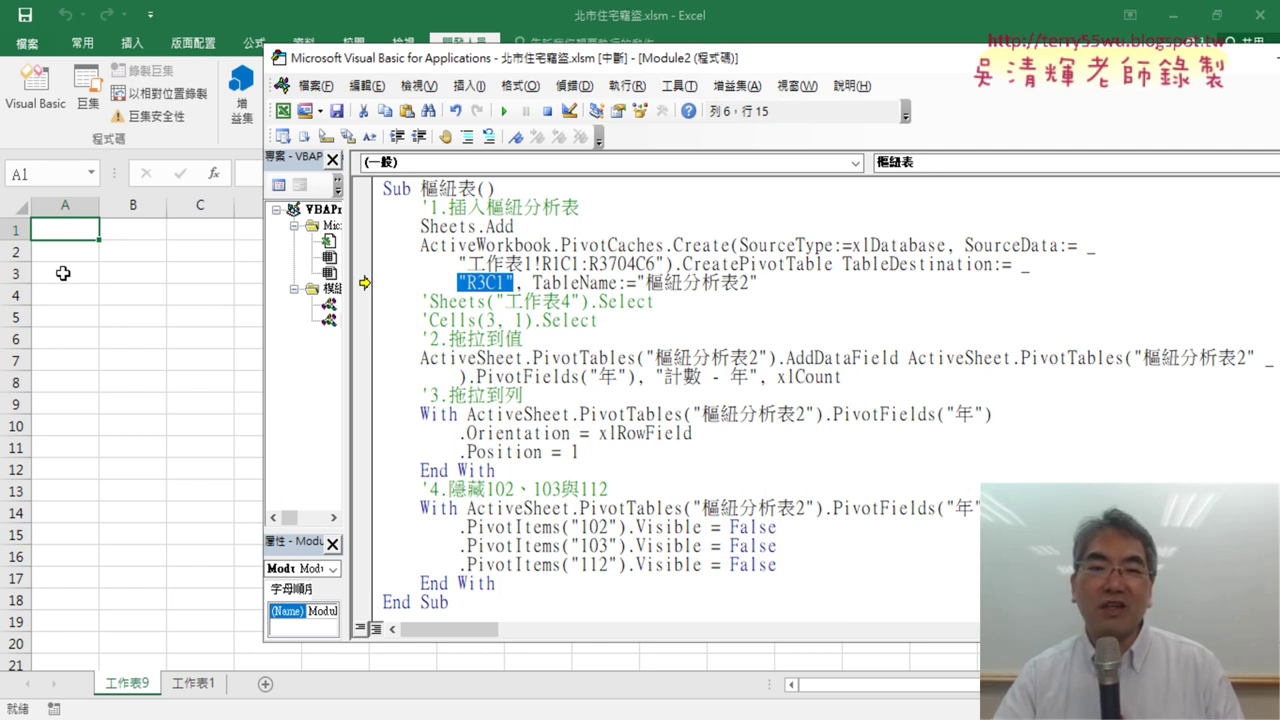
pyautogui.click(497, 301)
pyautogui.moveTo(476, 283); pyautogui.dragTo(486, 283)
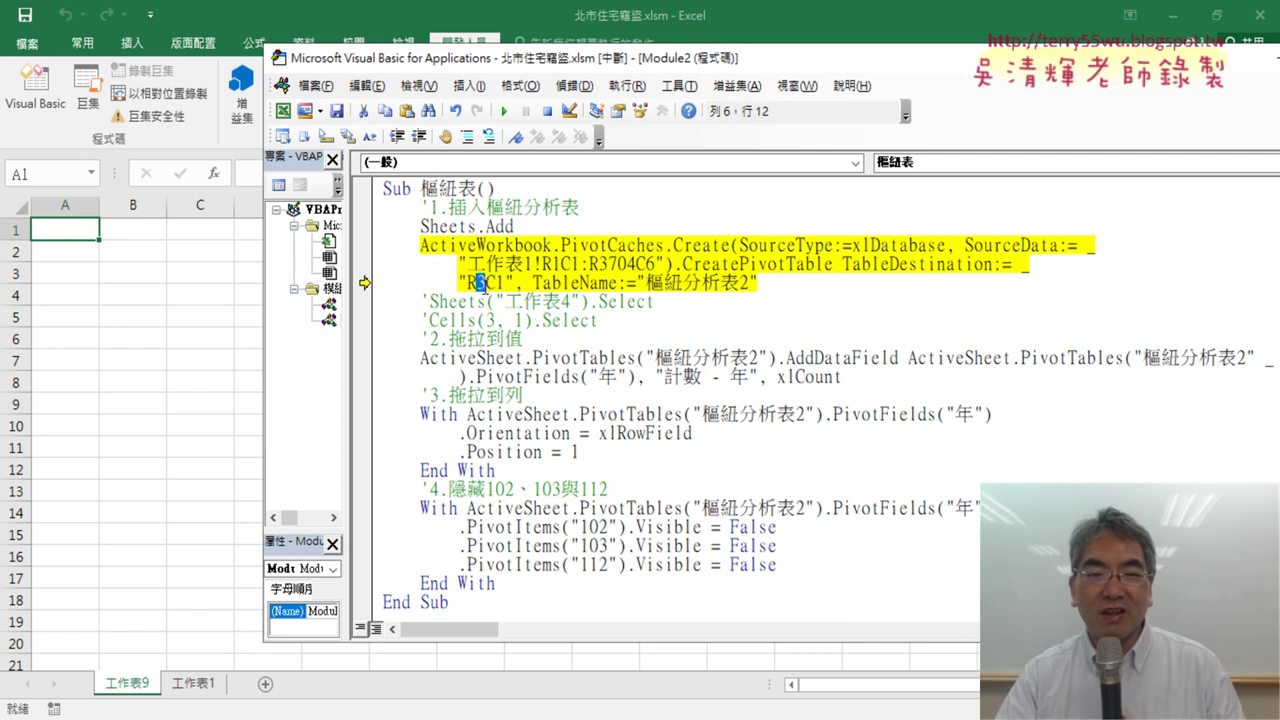
pyautogui.write('1')
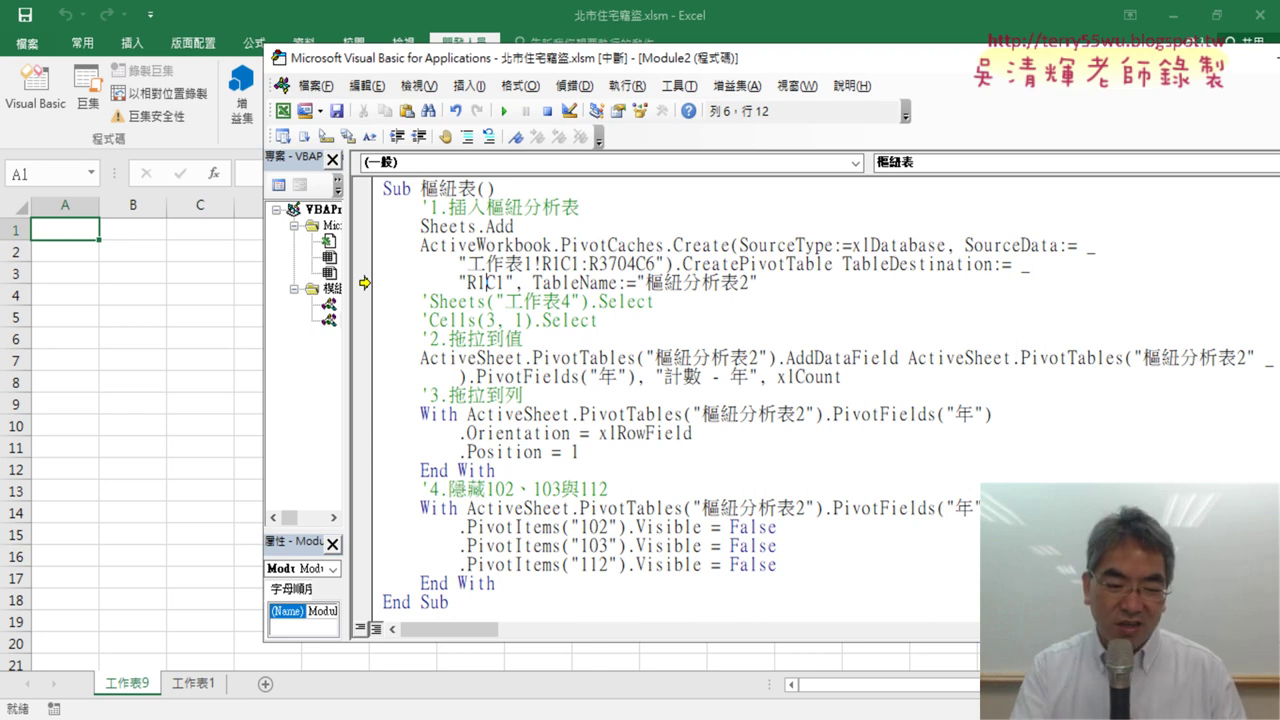
pyautogui.hotkey('ctrl', 'z')
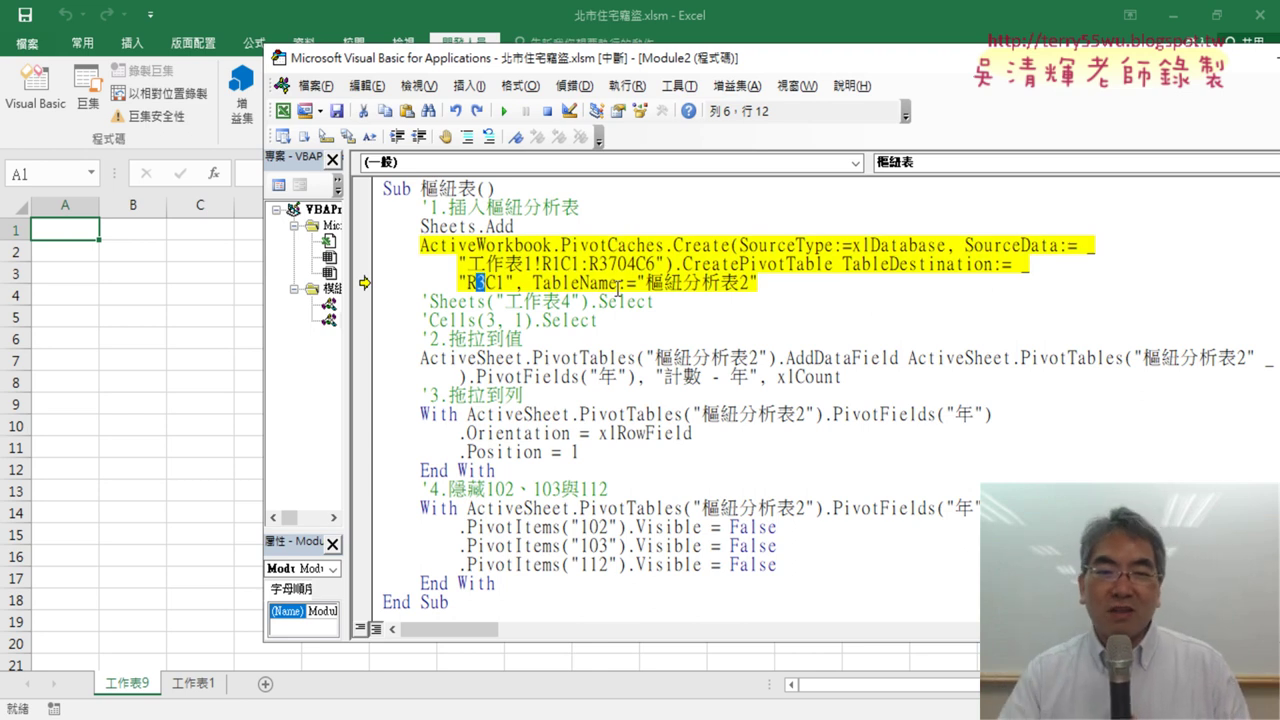
pyautogui.moveTo(454, 284); pyautogui.dragTo(502, 289)
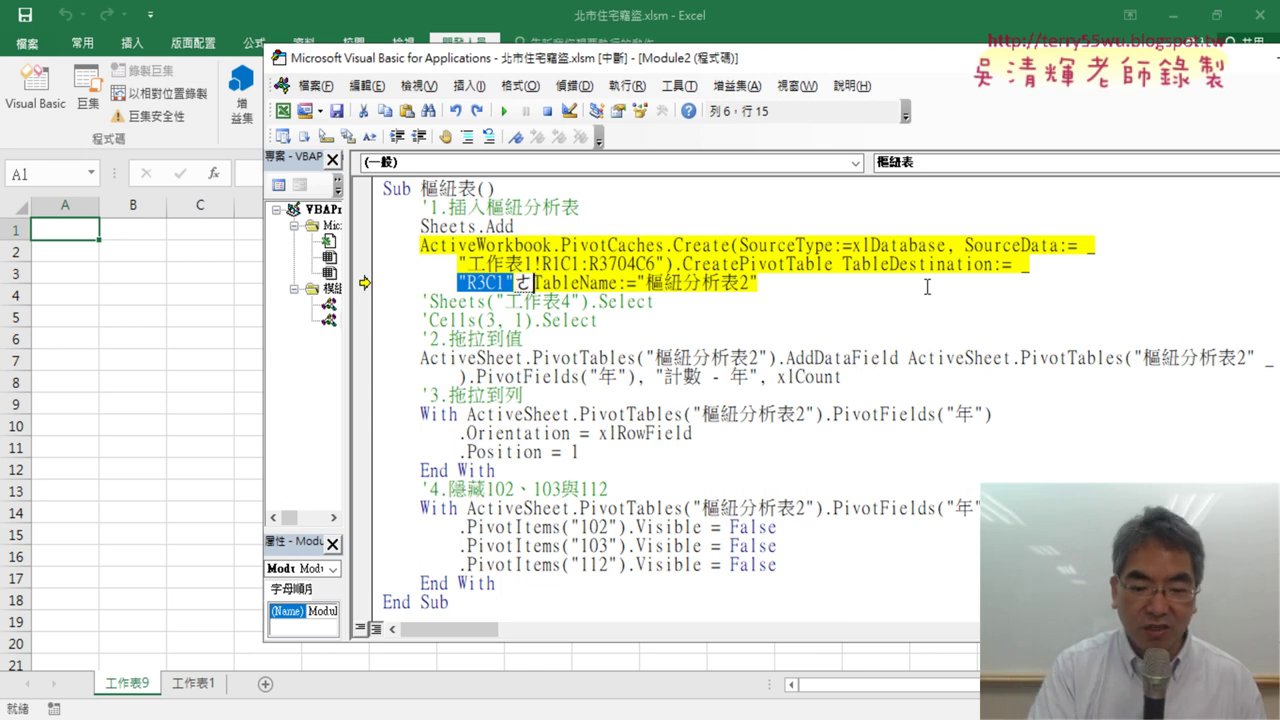
# Change the pivot destination from "R3C1" to Range("A3"), then to the shorthand [A3].
pyautogui.write('ra')
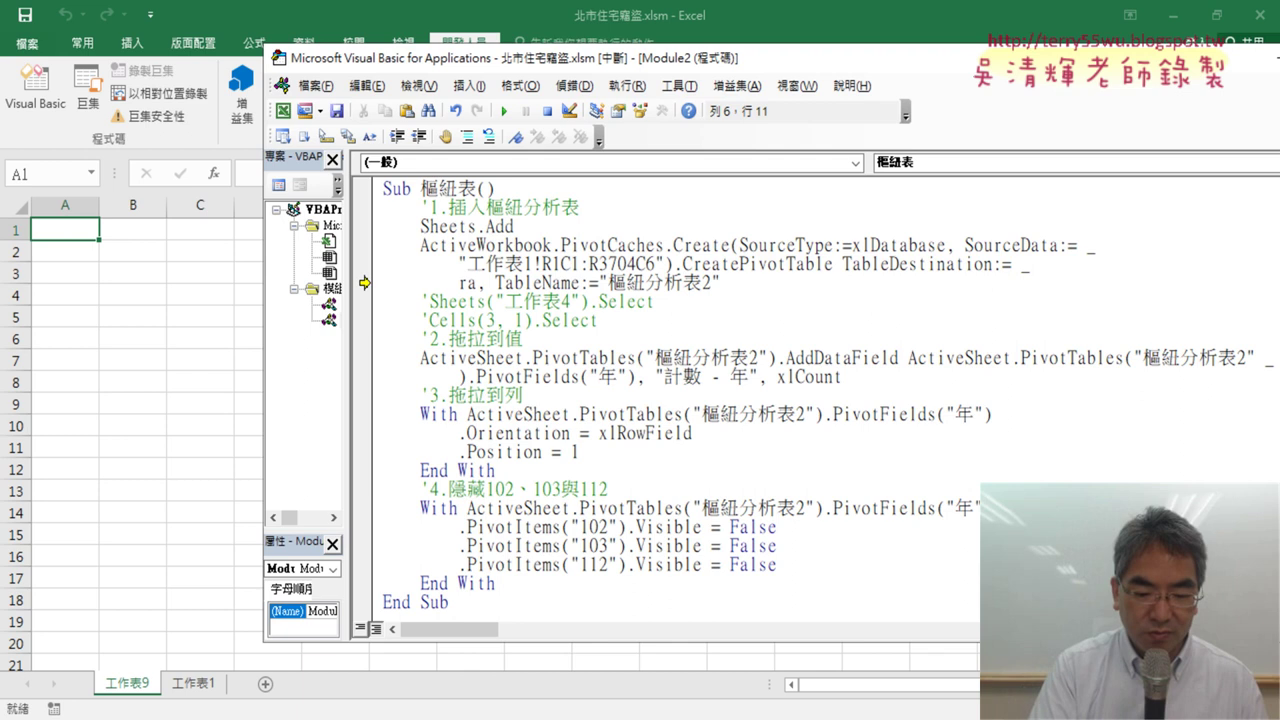
pyautogui.write('nge(')
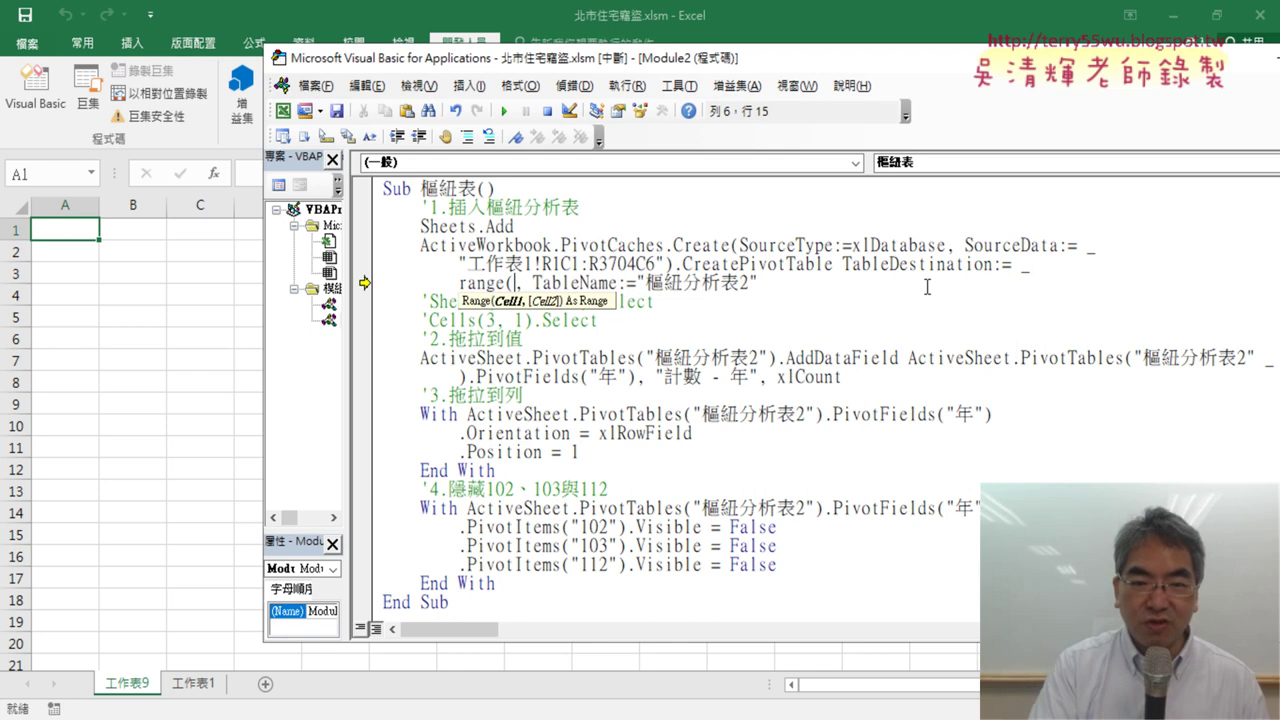
pyautogui.write('"A')
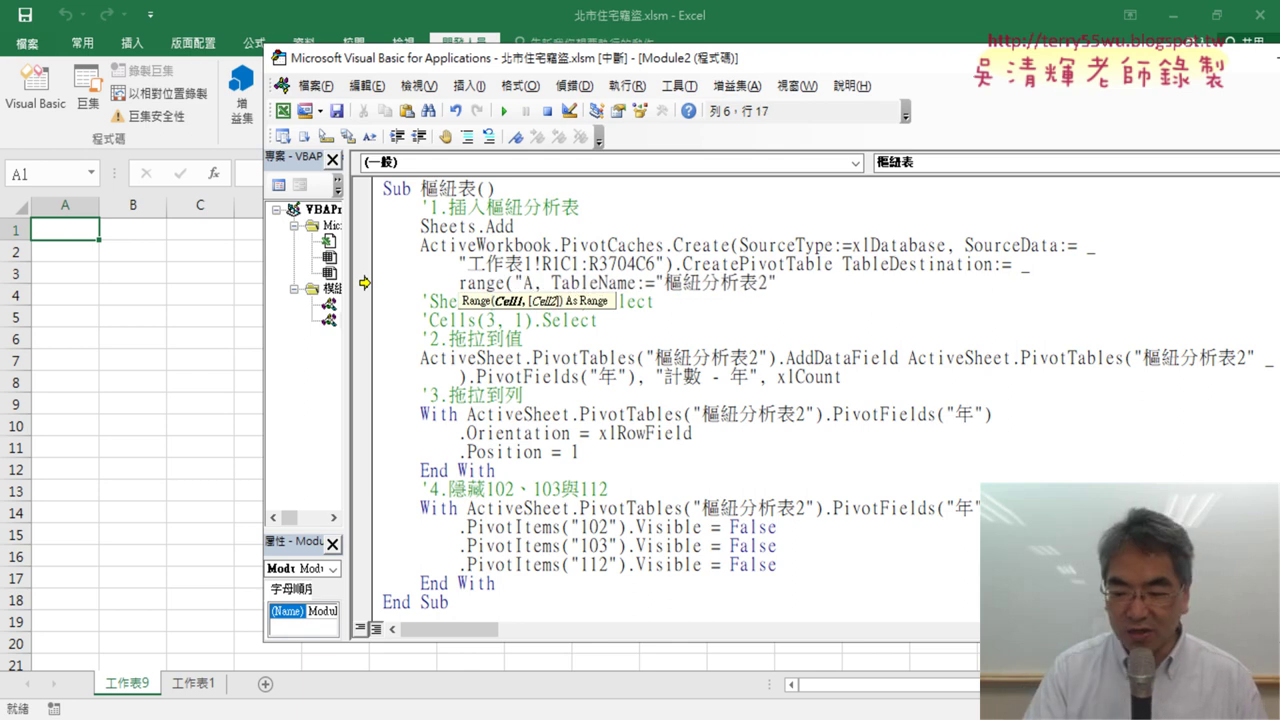
pyautogui.write('3")')
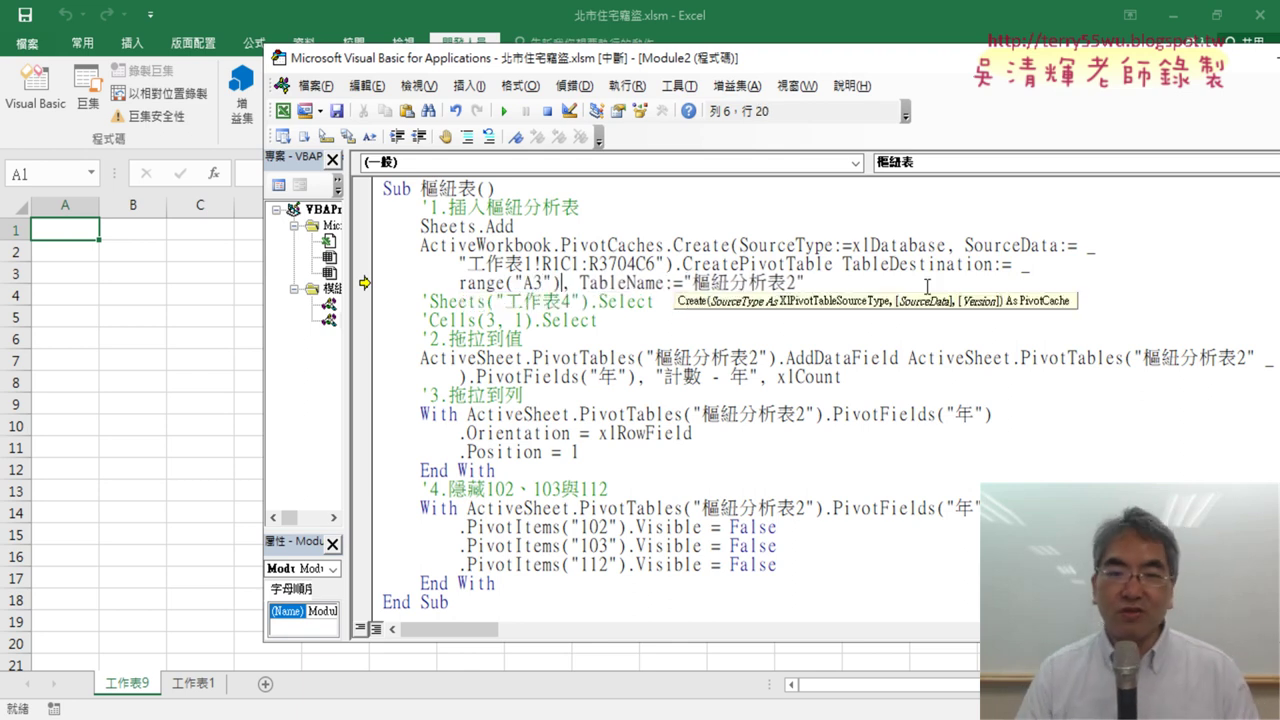
pyautogui.press('Down')
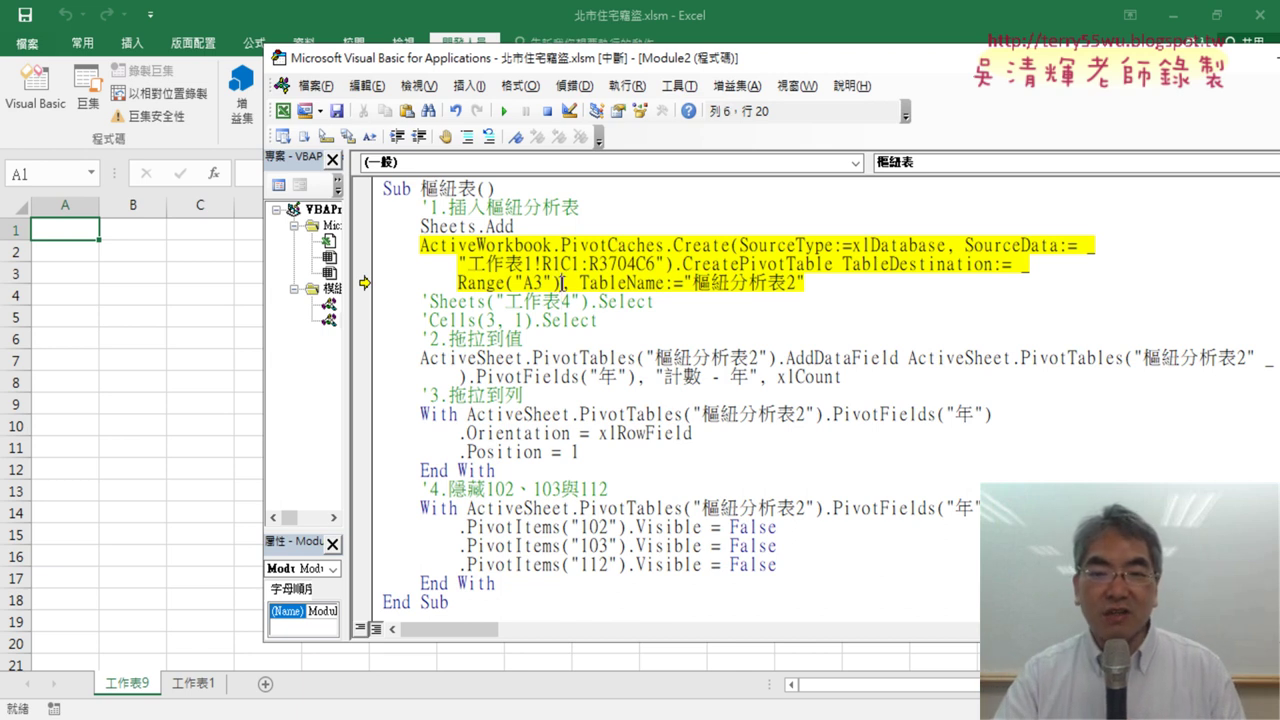
pyautogui.moveTo(562, 284); pyautogui.dragTo(467, 288)
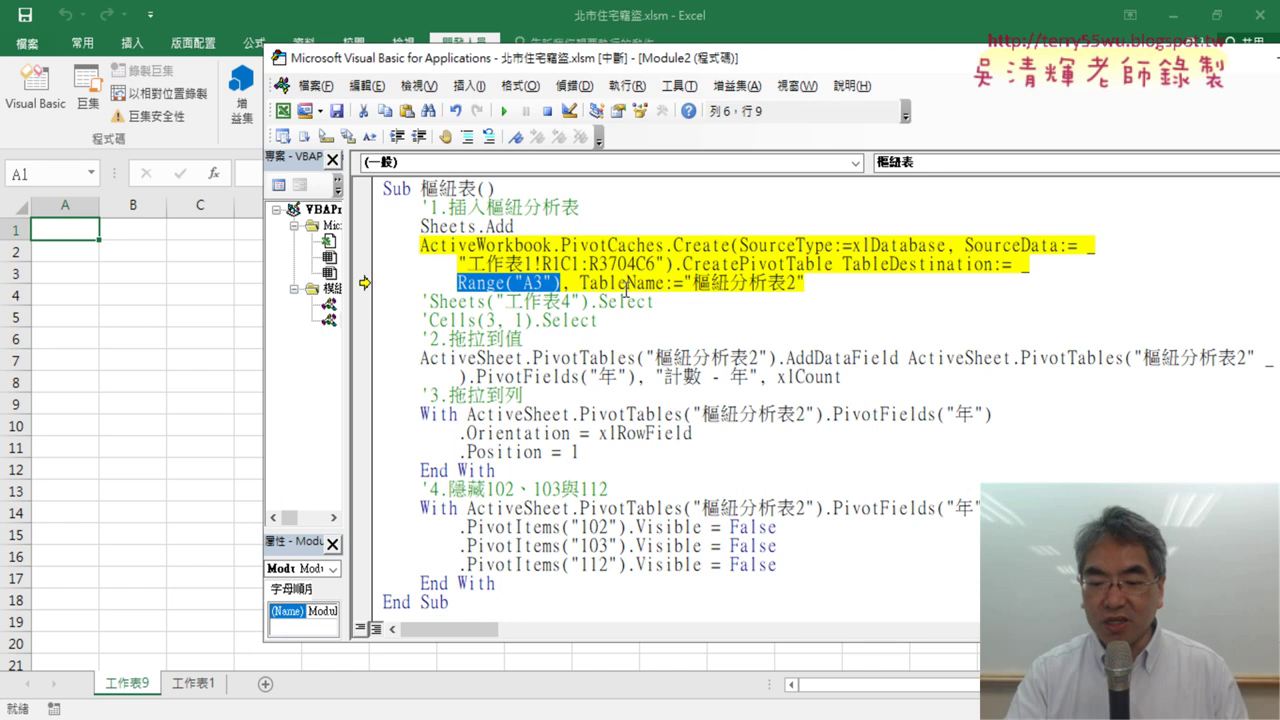
pyautogui.press('Delete')
pyautogui.write('[]')
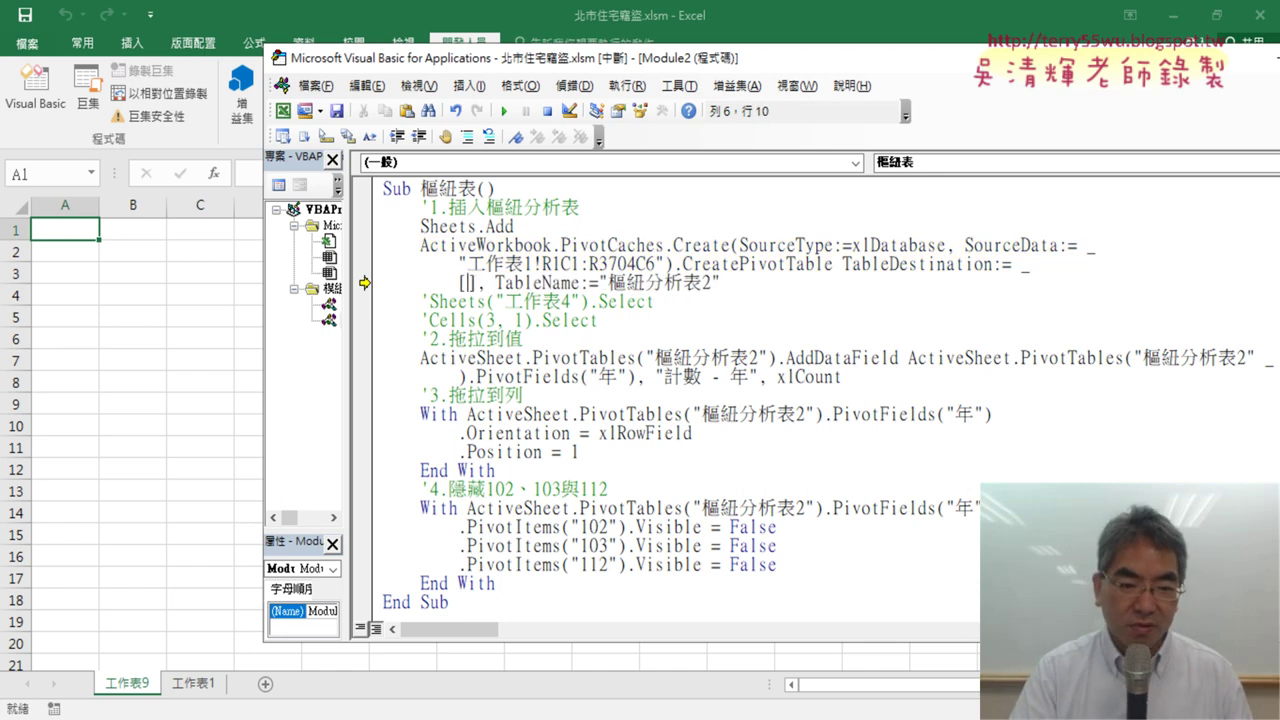
pyautogui.write('A3')
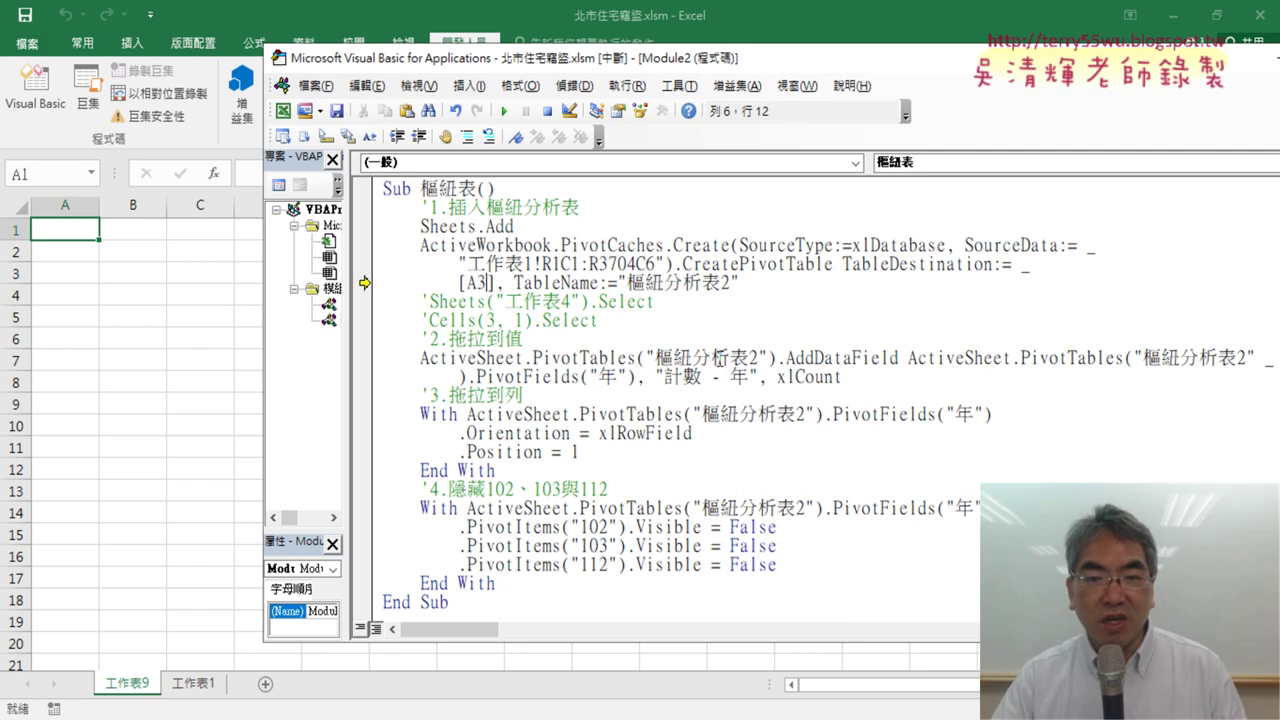
pyautogui.click(743, 391)
pyautogui.moveTo(505, 285); pyautogui.dragTo(459, 284)
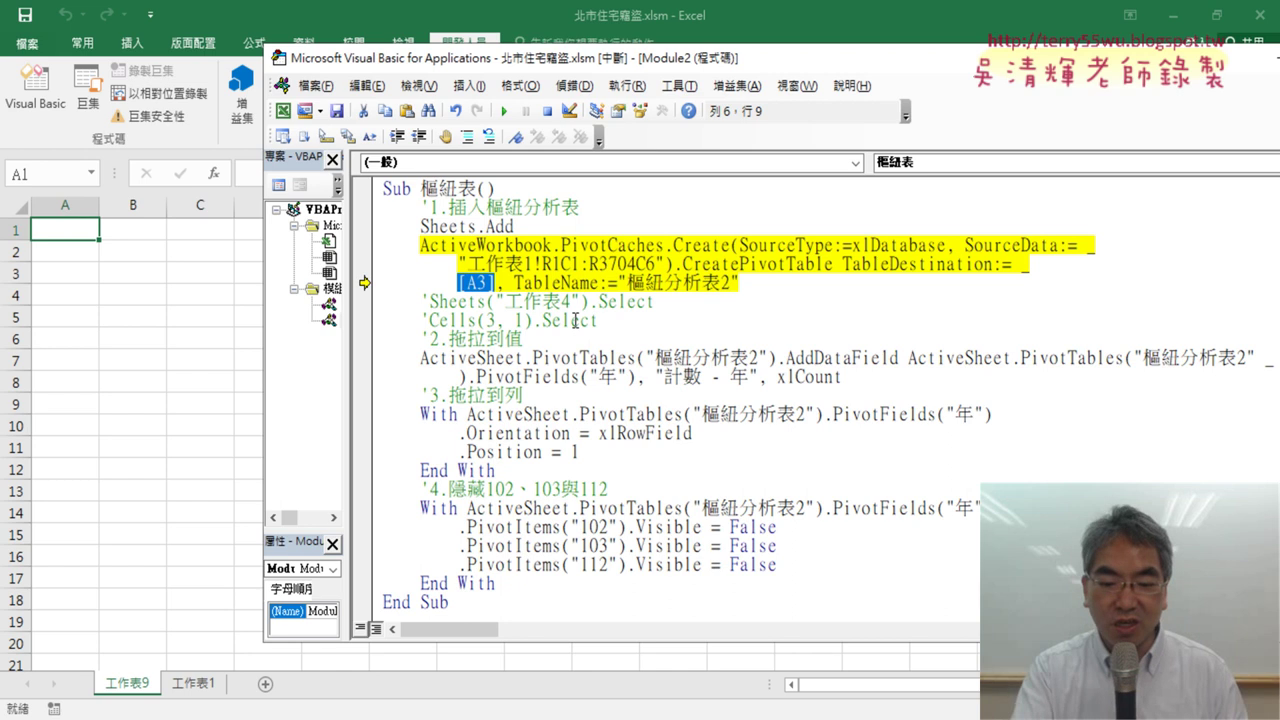
# Step the macro to End Sub, building 樞紐分析表2 with yearly counts totalling 3547.
pyautogui.press('F8')
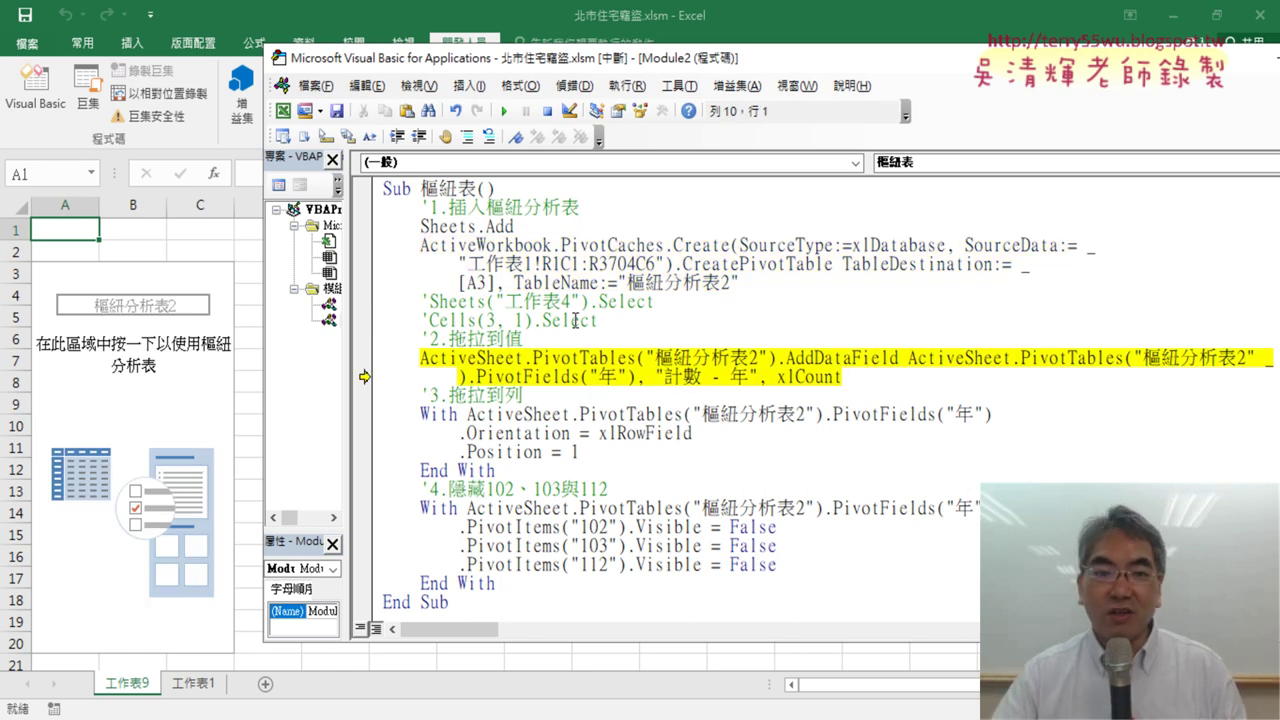
pyautogui.moveTo(459, 287); pyautogui.dragTo(470, 283)
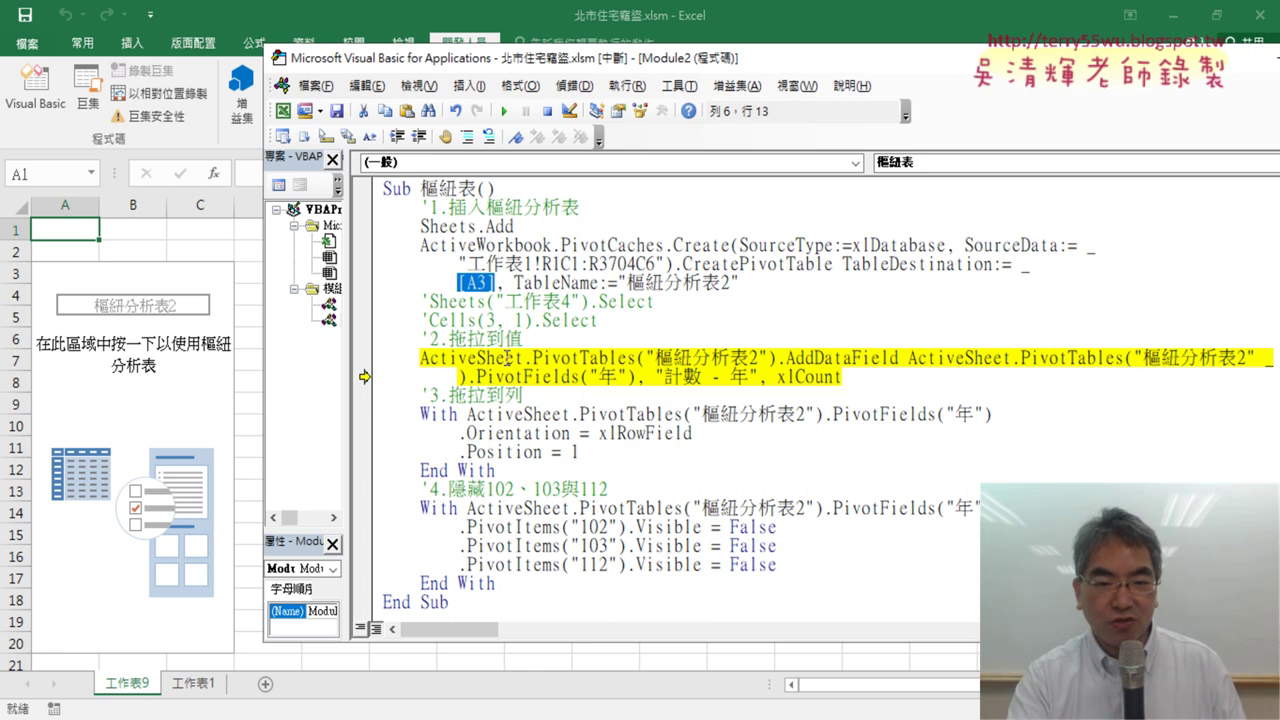
pyautogui.press('F8')
pyautogui.press('F8')
pyautogui.press('F8')
pyautogui.press('F8')
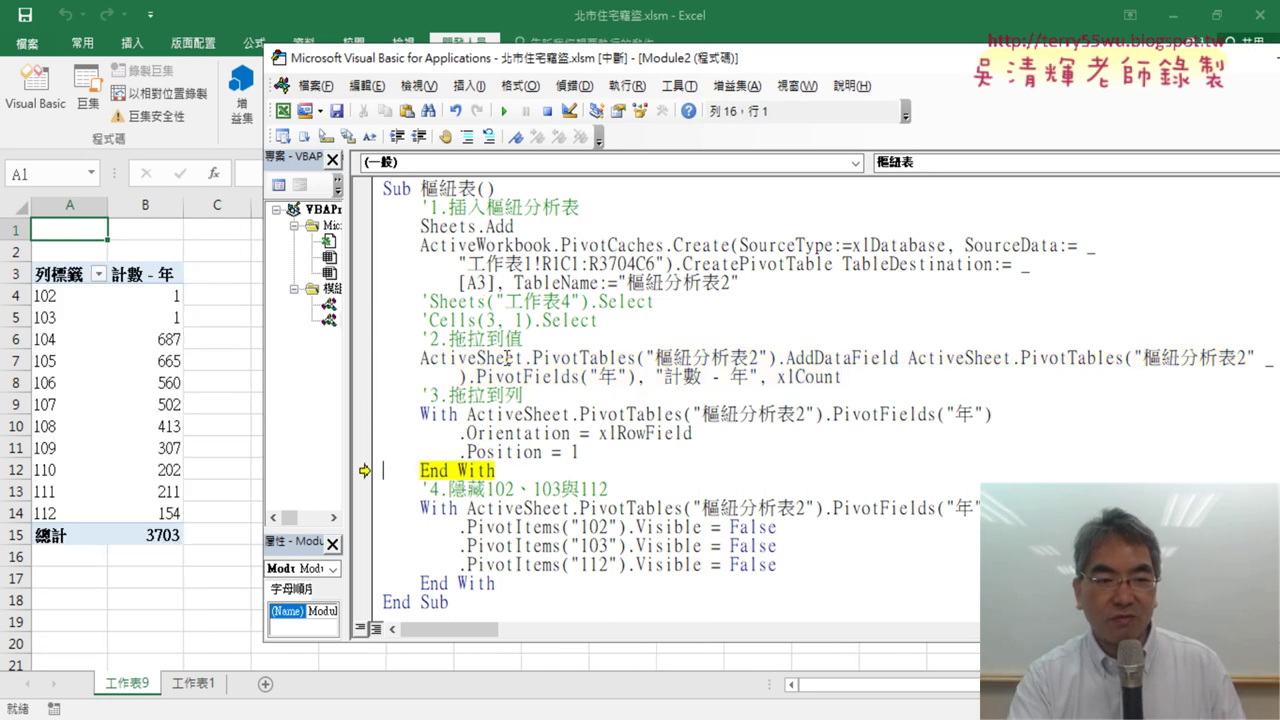
pyautogui.press('F8')
pyautogui.press('F8')
pyautogui.press('F8')
pyautogui.press('F8')
pyautogui.press('F8')
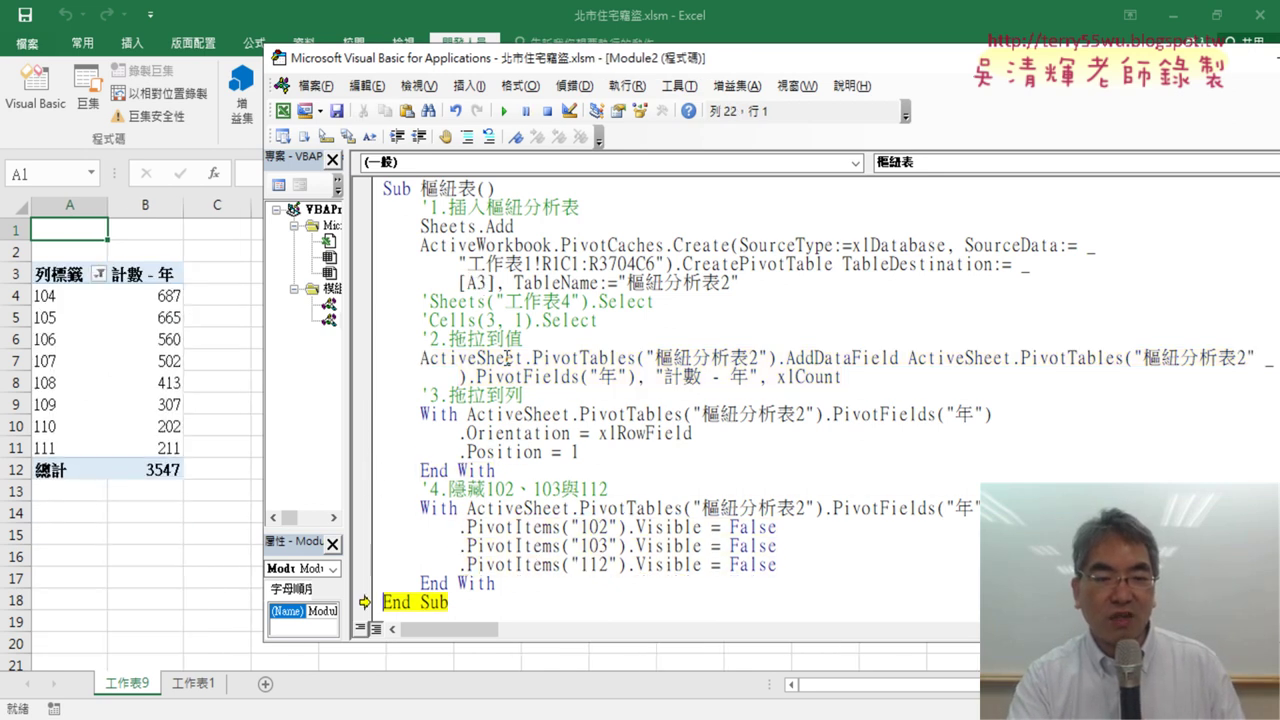
pyautogui.press('F8')
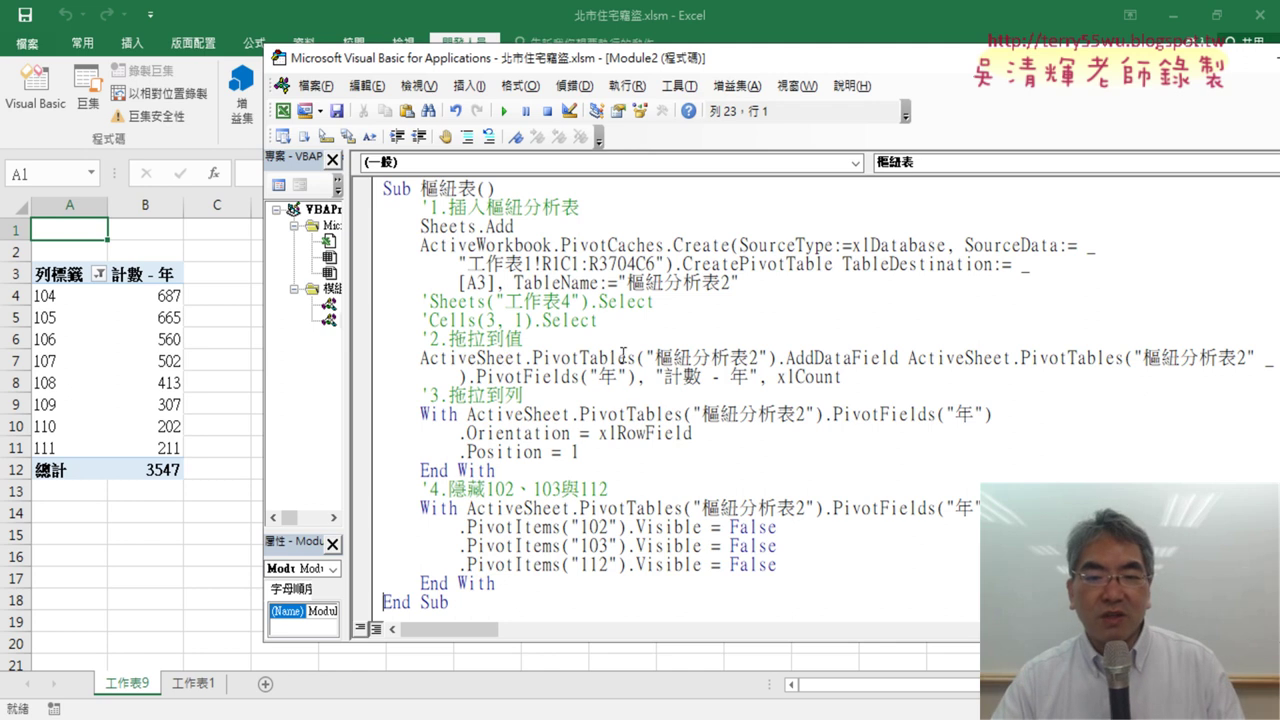
# Move the 3.拖拉到列 row-field With block above the AddDataField step, then return to the workbook.
pyautogui.click(421, 338)
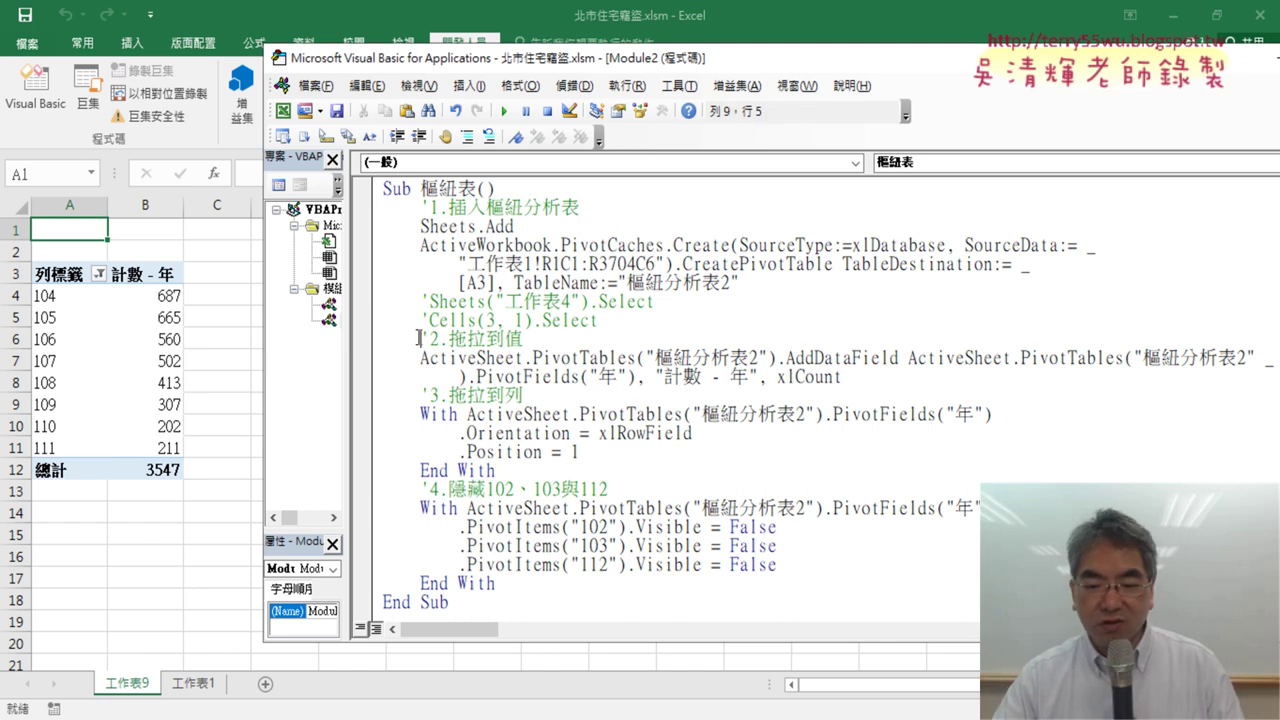
pyautogui.press('Return')
pyautogui.press('Return')
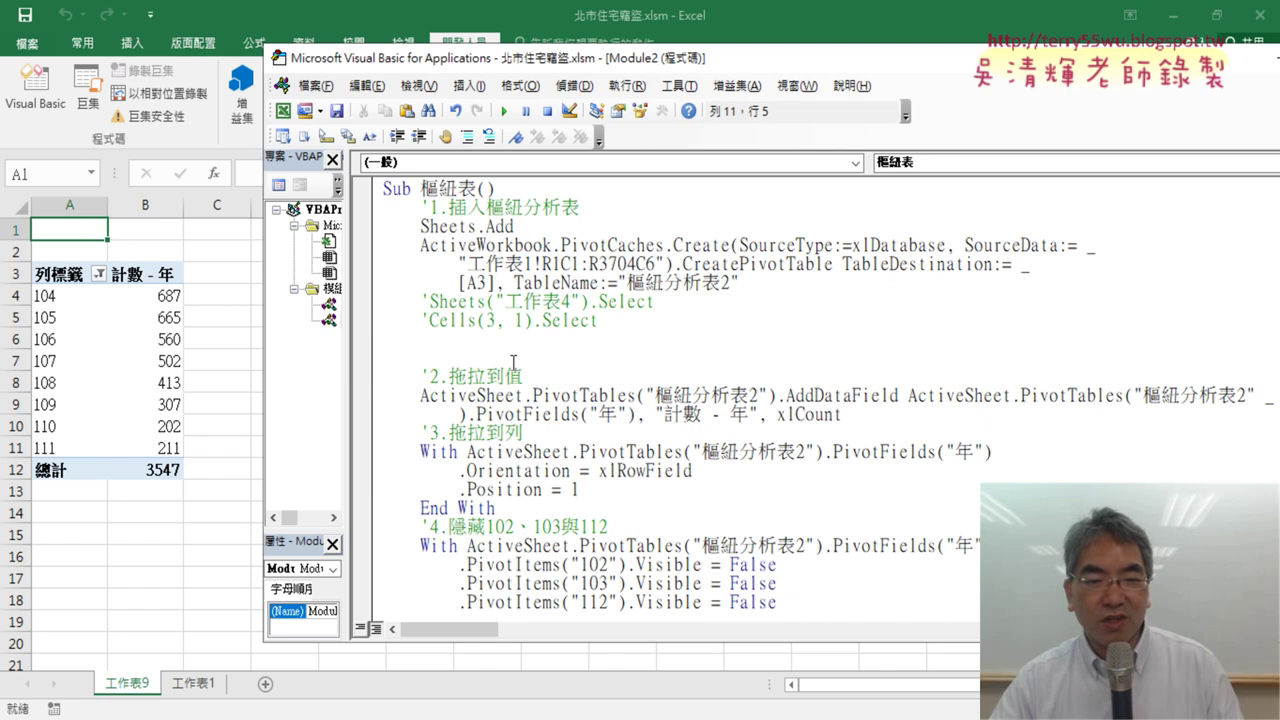
pyautogui.moveTo(511, 508); pyautogui.dragTo(381, 425)
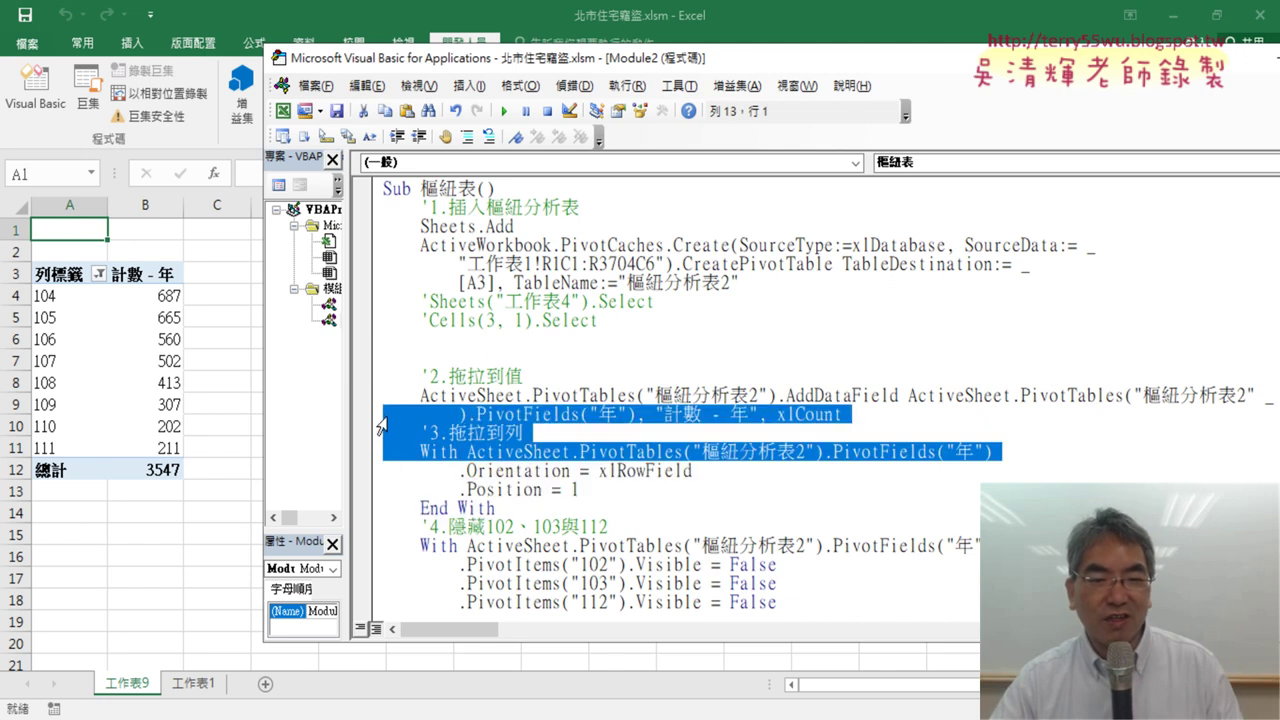
pyautogui.moveTo(528, 508); pyautogui.dragTo(382, 455)
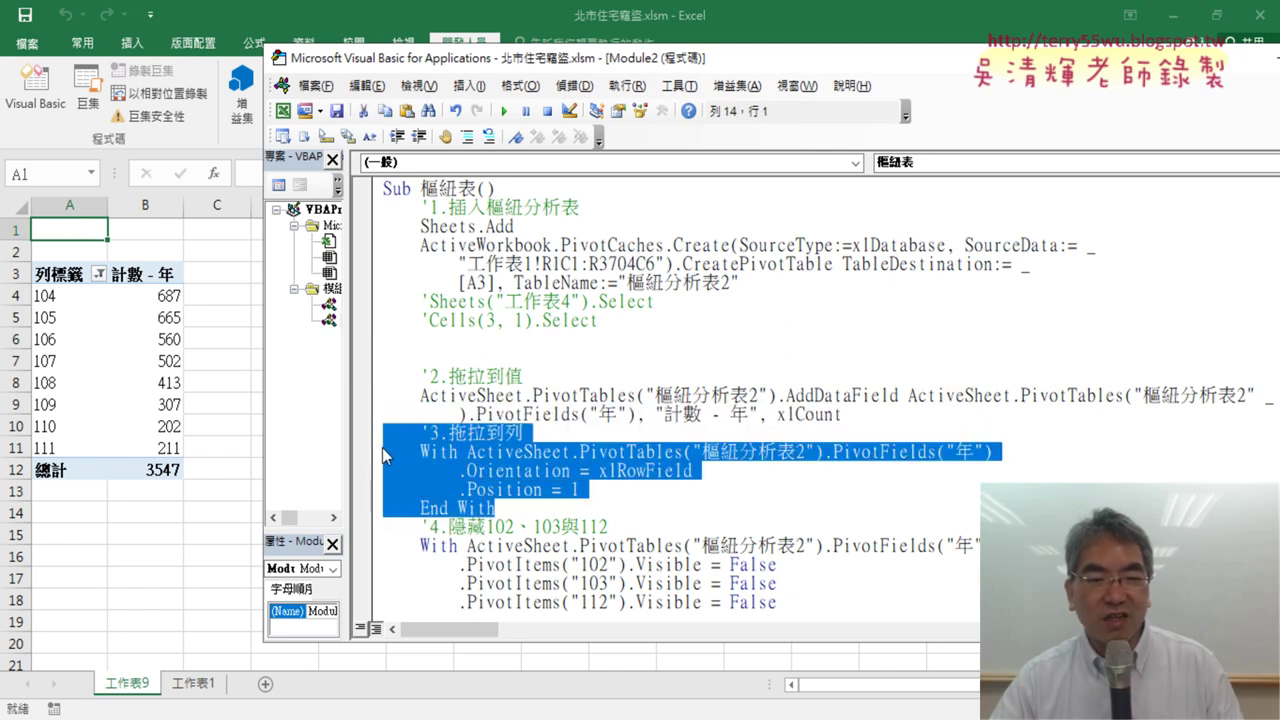
pyautogui.moveTo(384, 369); pyautogui.dragTo(384, 346)
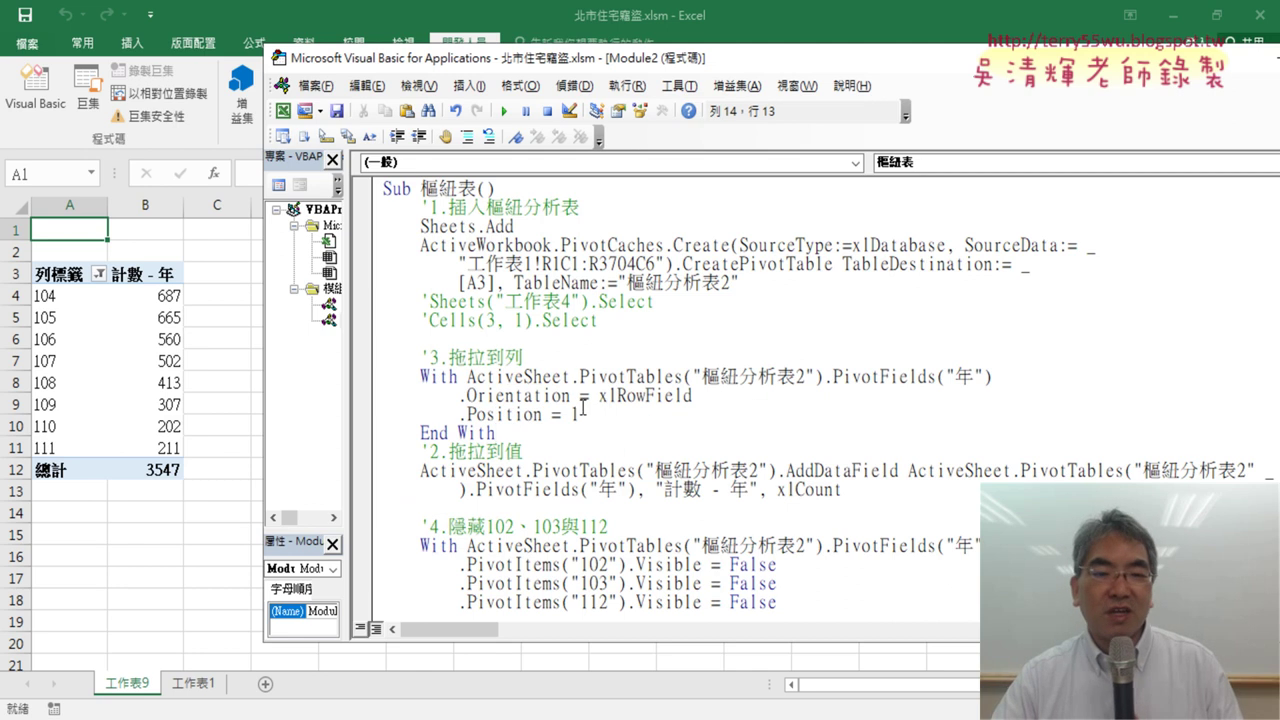
pyautogui.click(118, 686)
pyautogui.rightClick(118, 686)
# Delete the 工作表9 sheet.
pyautogui.click(372, 478)
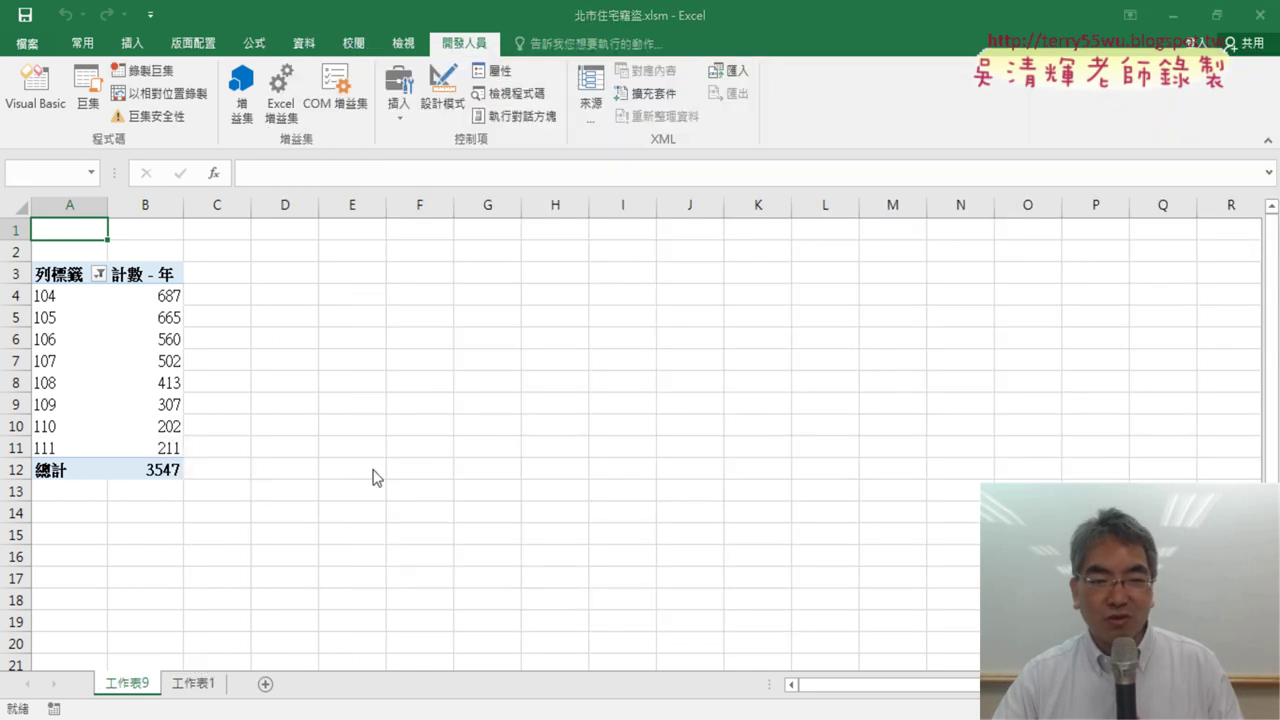
pyautogui.click(597, 423)
pyautogui.click(36, 90)
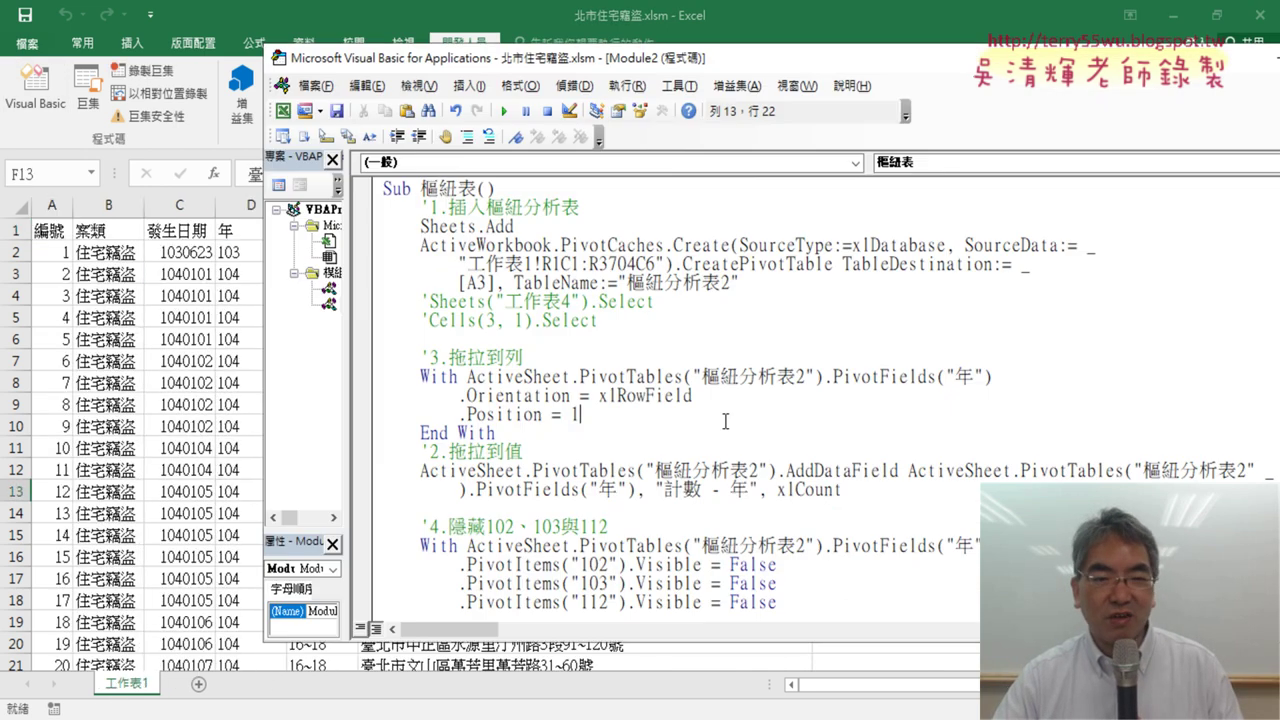
# Rerun the reordered macro to End Sub, producing 工作表10 with a single count of 3703.
pyautogui.press('F8')
pyautogui.press('F8')
pyautogui.press('F8')
pyautogui.press('F8')
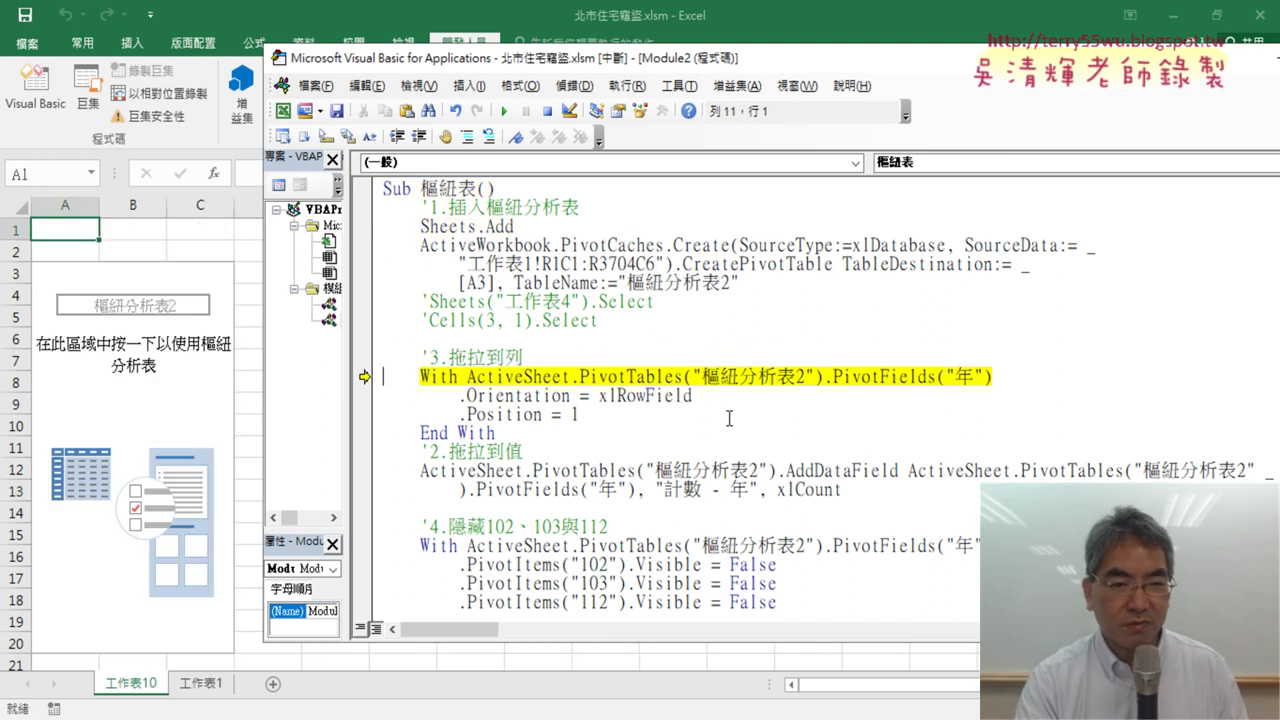
pyautogui.press('F8')
pyautogui.press('F8')
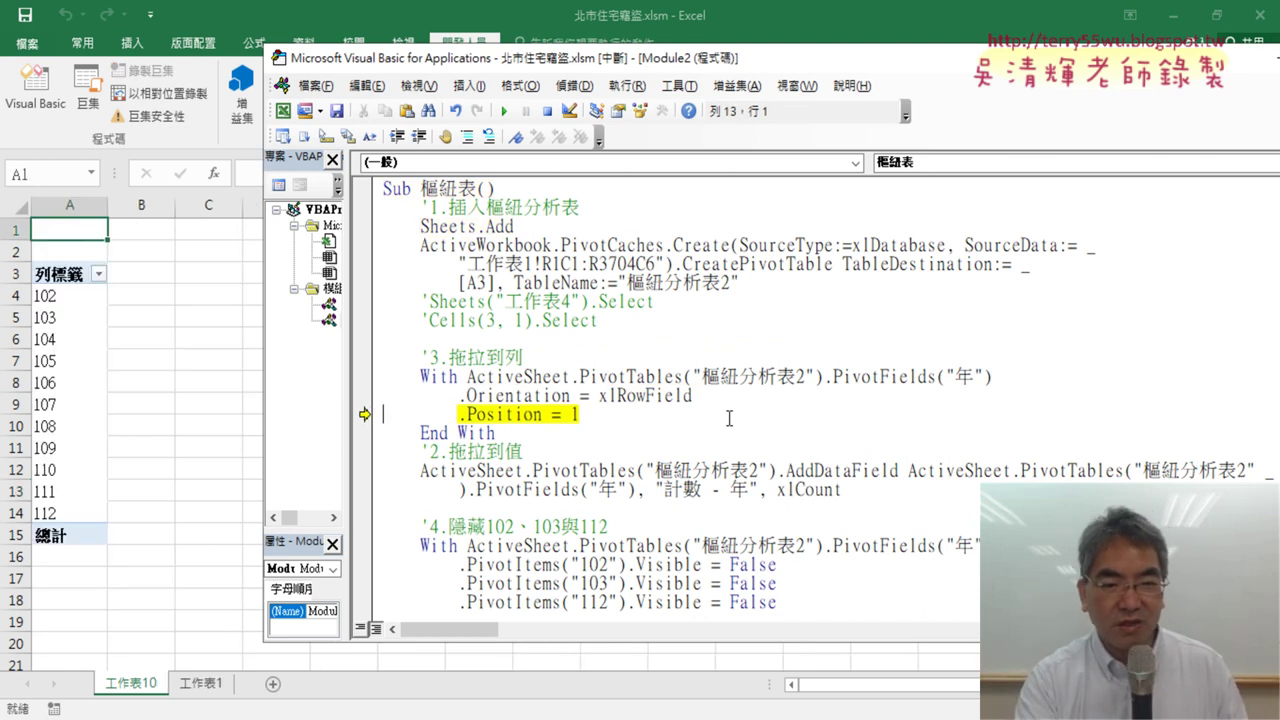
pyautogui.press('F8')
pyautogui.press('F8')
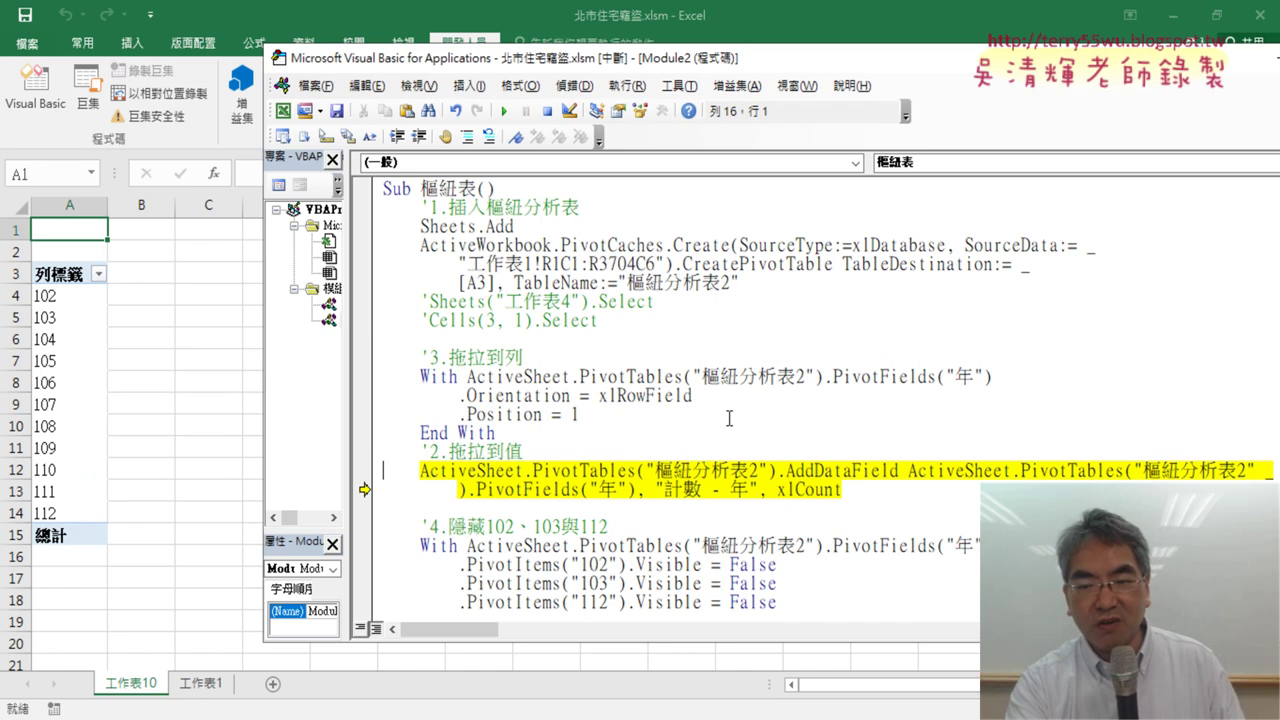
pyautogui.press('F8')
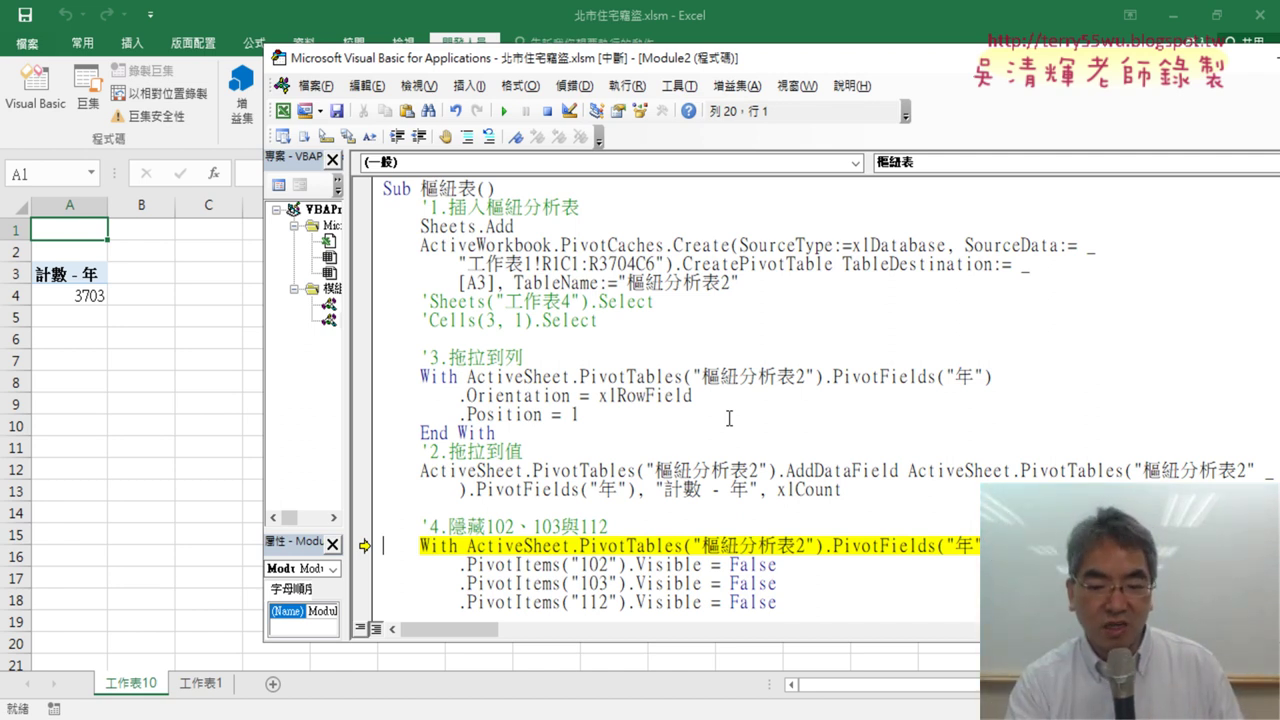
pyautogui.press('F8')
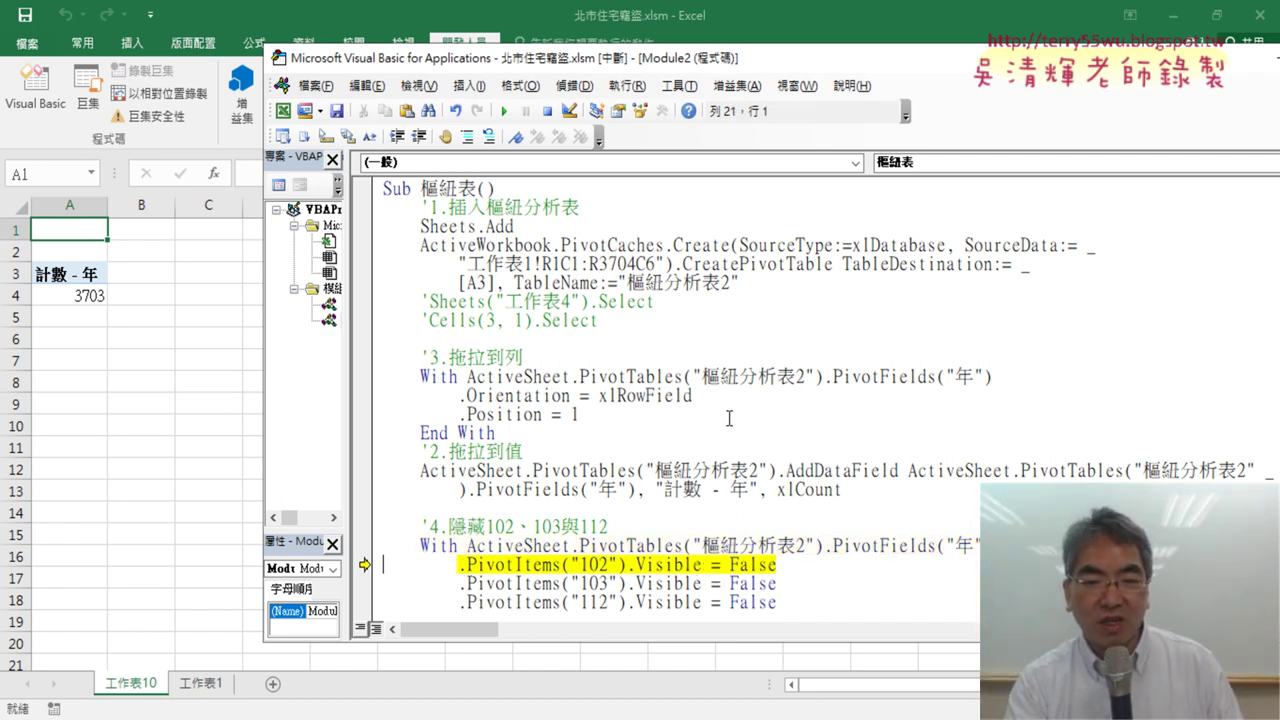
pyautogui.press('F8')
pyautogui.press('F8')
pyautogui.press('F8')
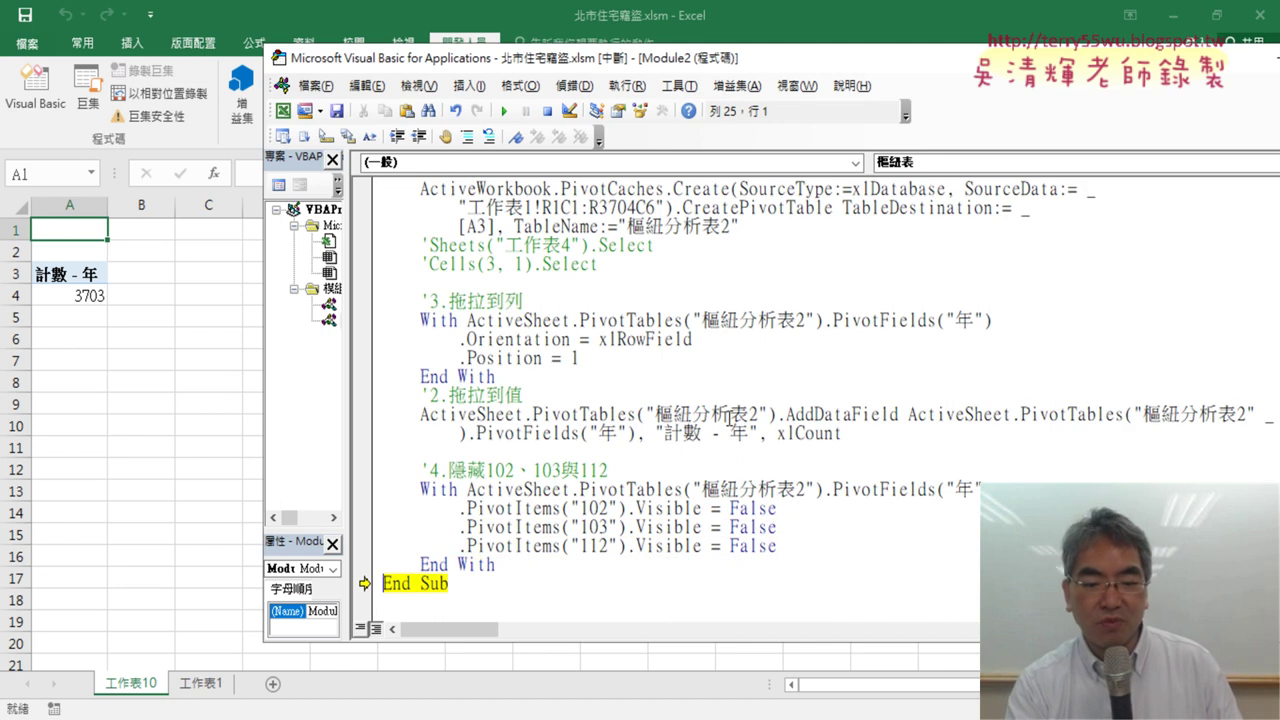
pyautogui.press('F8')
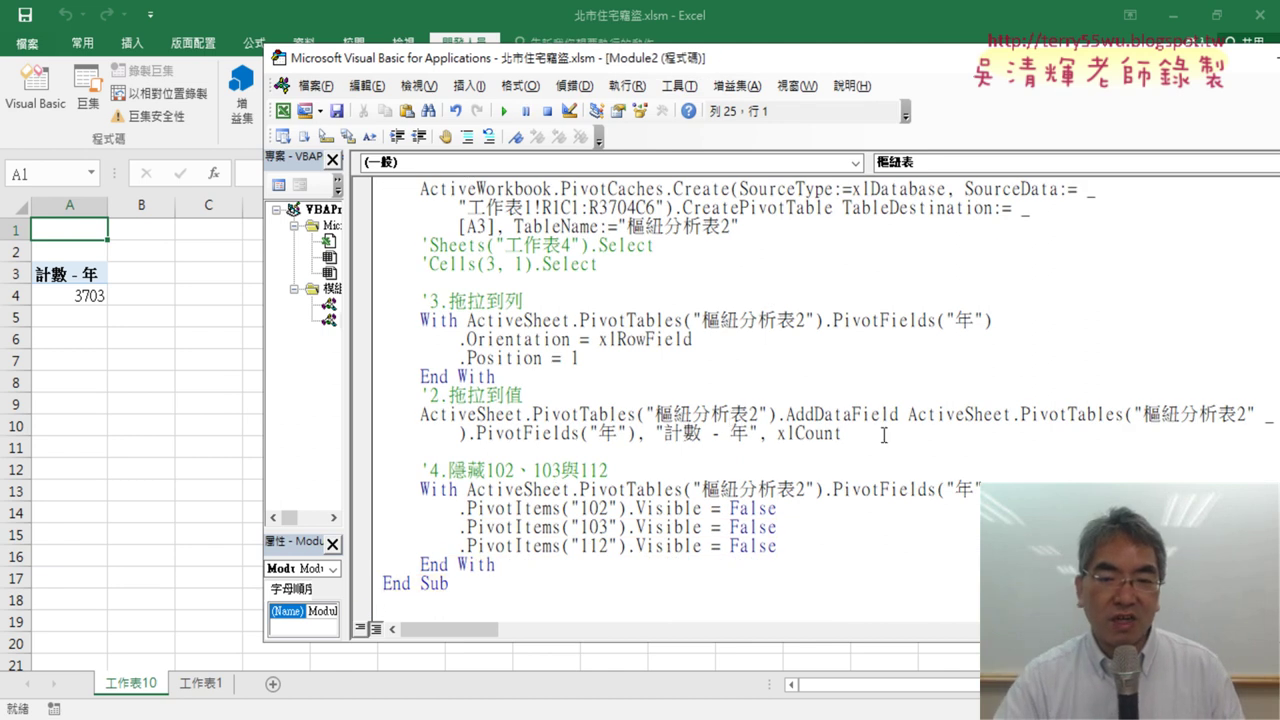
pyautogui.moveTo(884, 435); pyautogui.dragTo(386, 398)
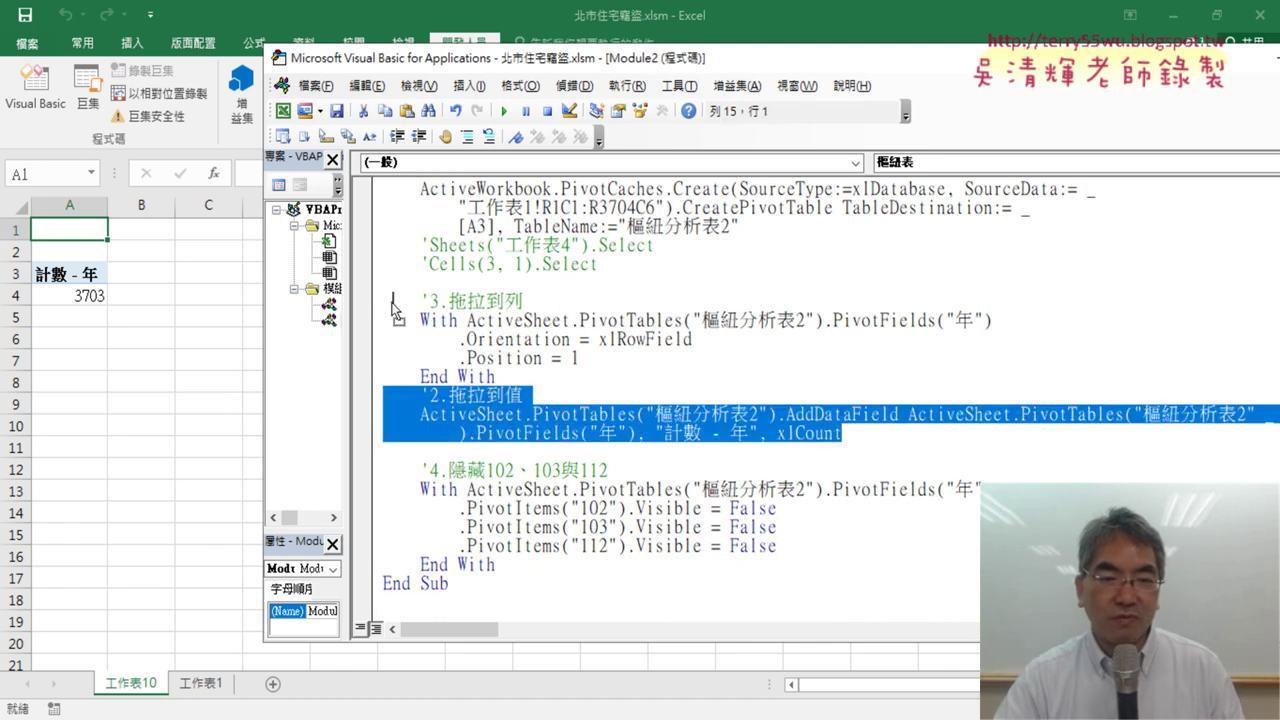
# Drag the 2.拖拉到值 AddDataField lines above the row-field block and tidy the comment spacing.
pyautogui.moveTo(397, 313); pyautogui.dragTo(392, 305)
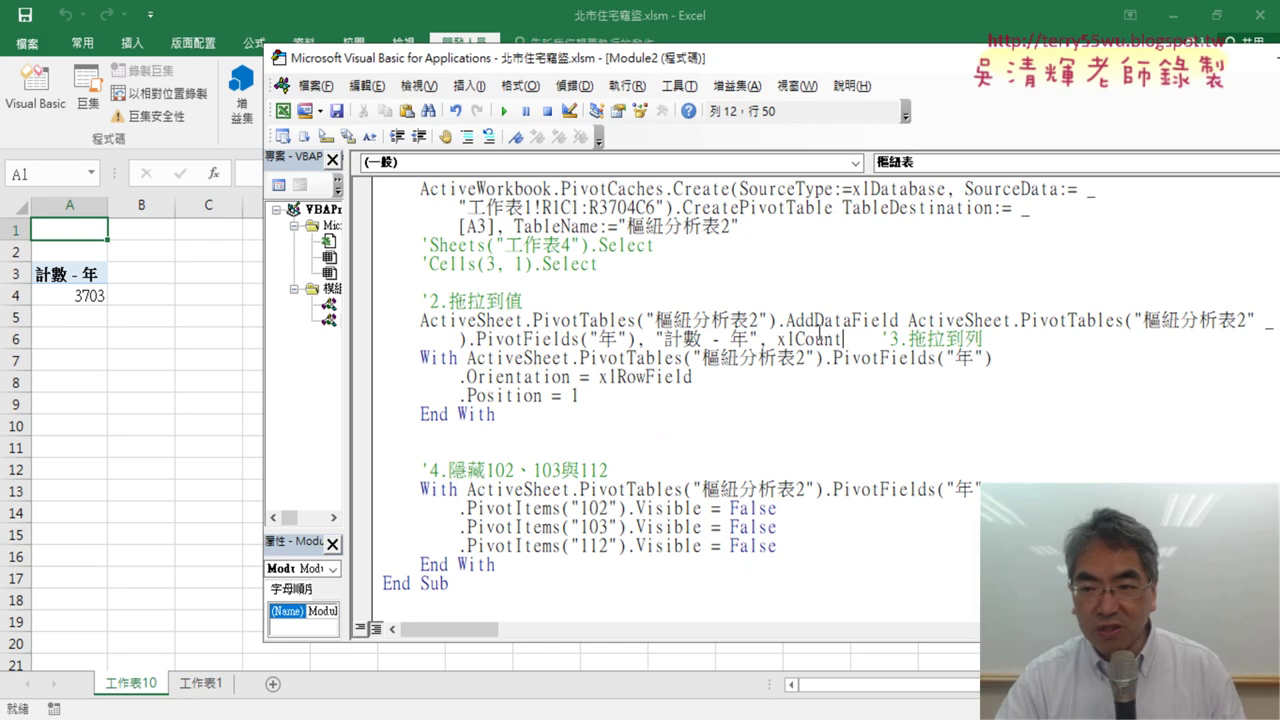
pyautogui.press('Return')
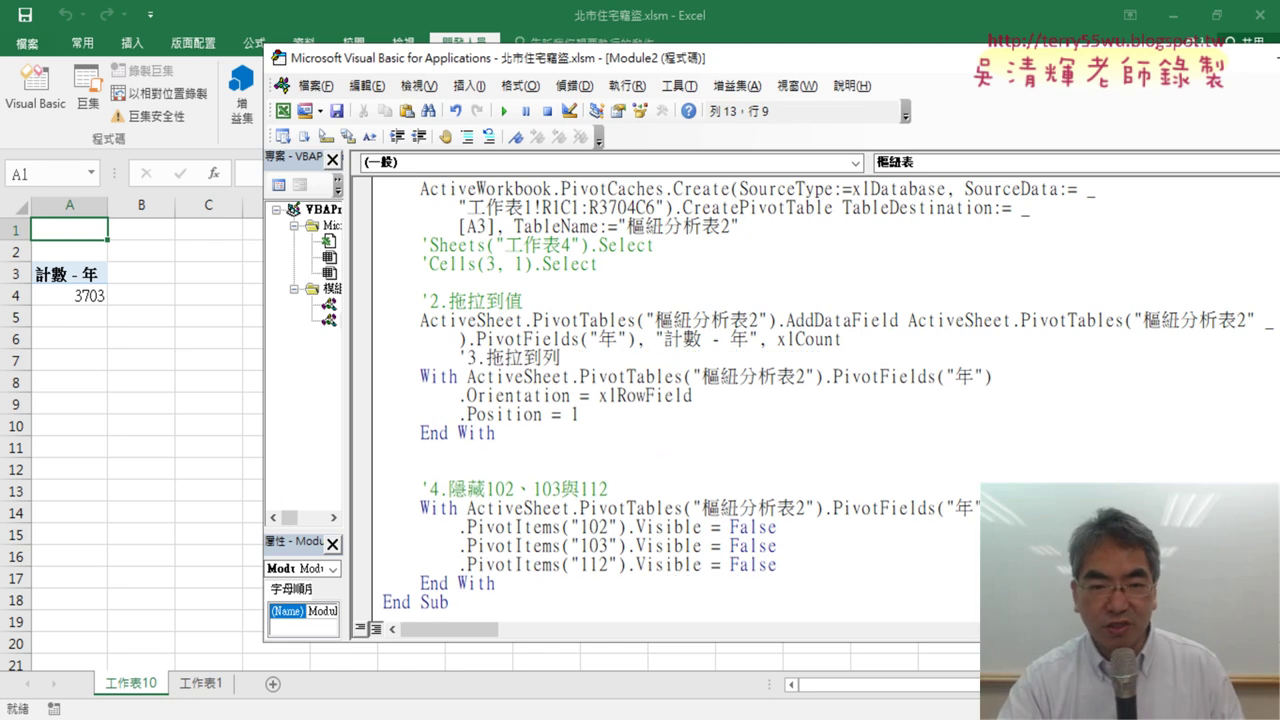
pyautogui.hotkey('shift', 'Tab')
pyautogui.press('Return')
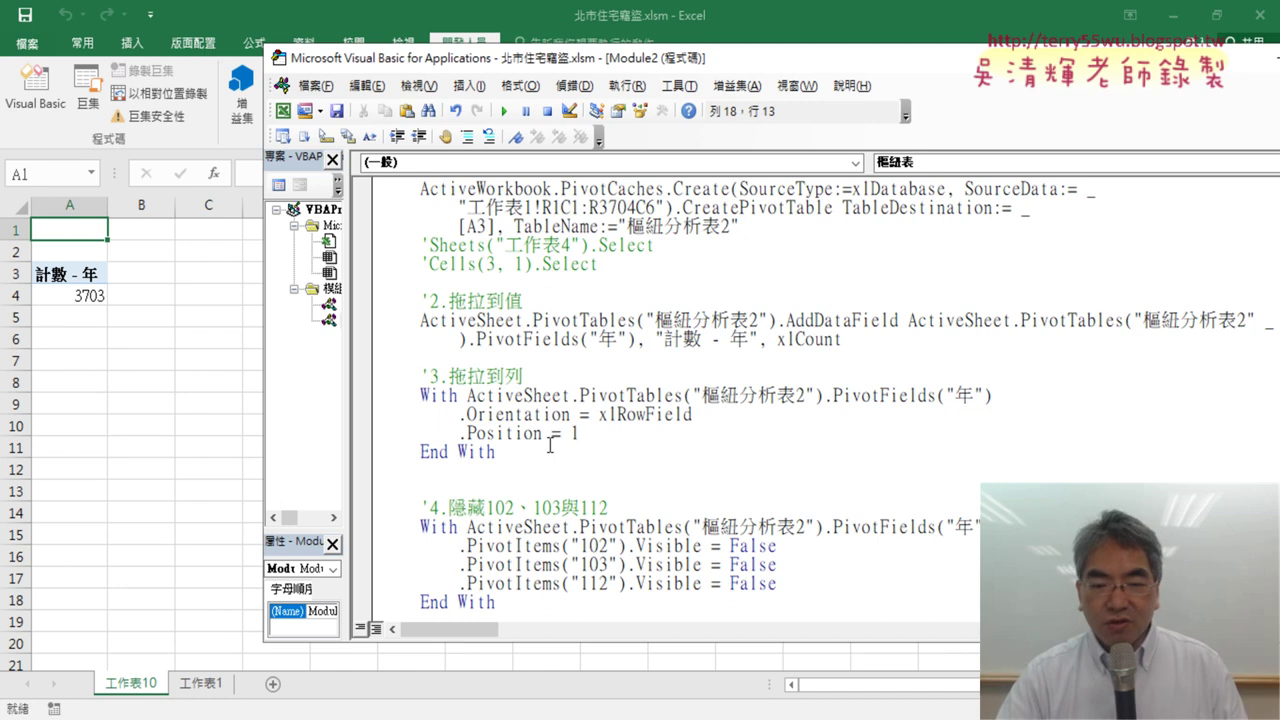
pyautogui.press('Delete')
pyautogui.scroll(1, 487, 451)
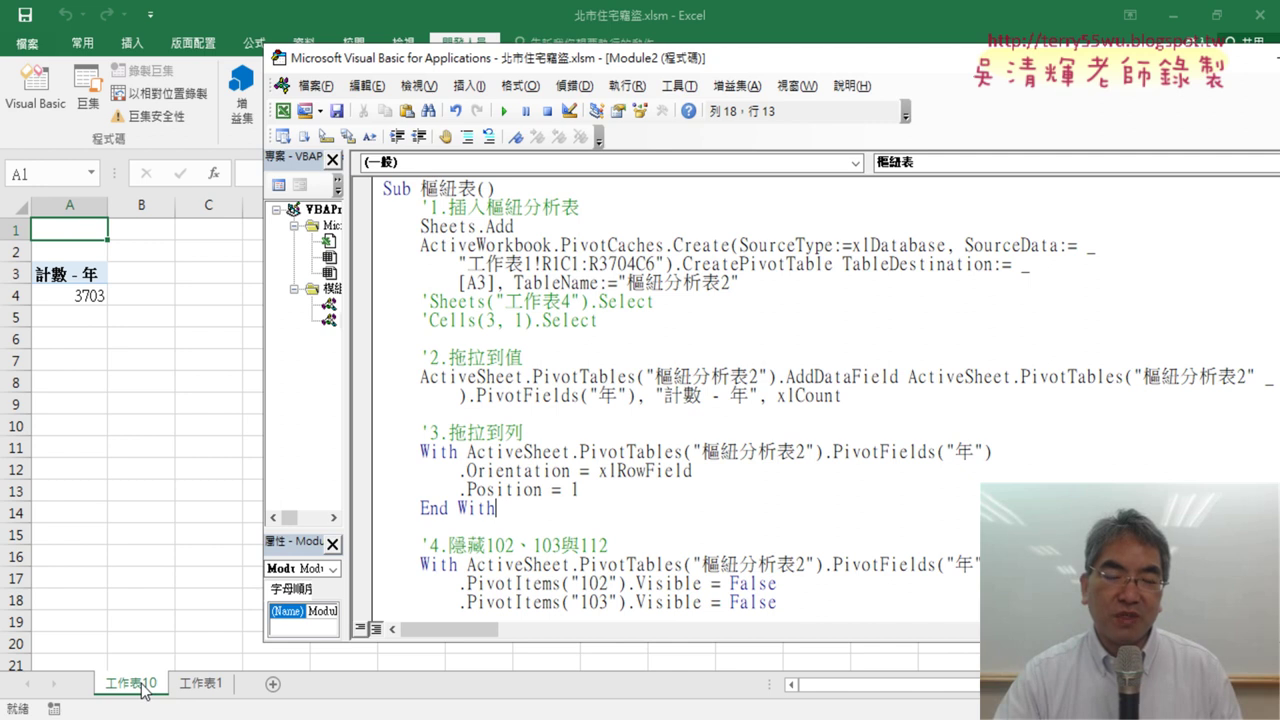
# Delete the 工作表10 sheet.
pyautogui.rightClick(145, 690)
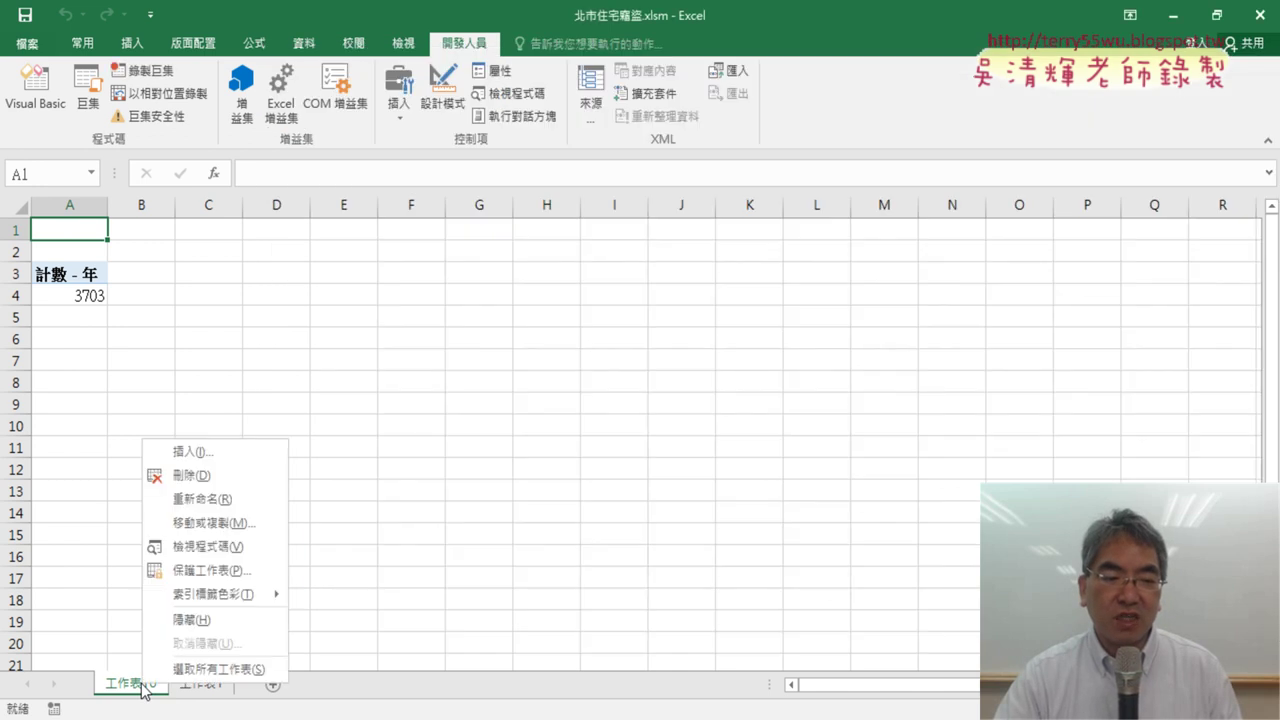
pyautogui.click(195, 477)
pyautogui.click(600, 426)
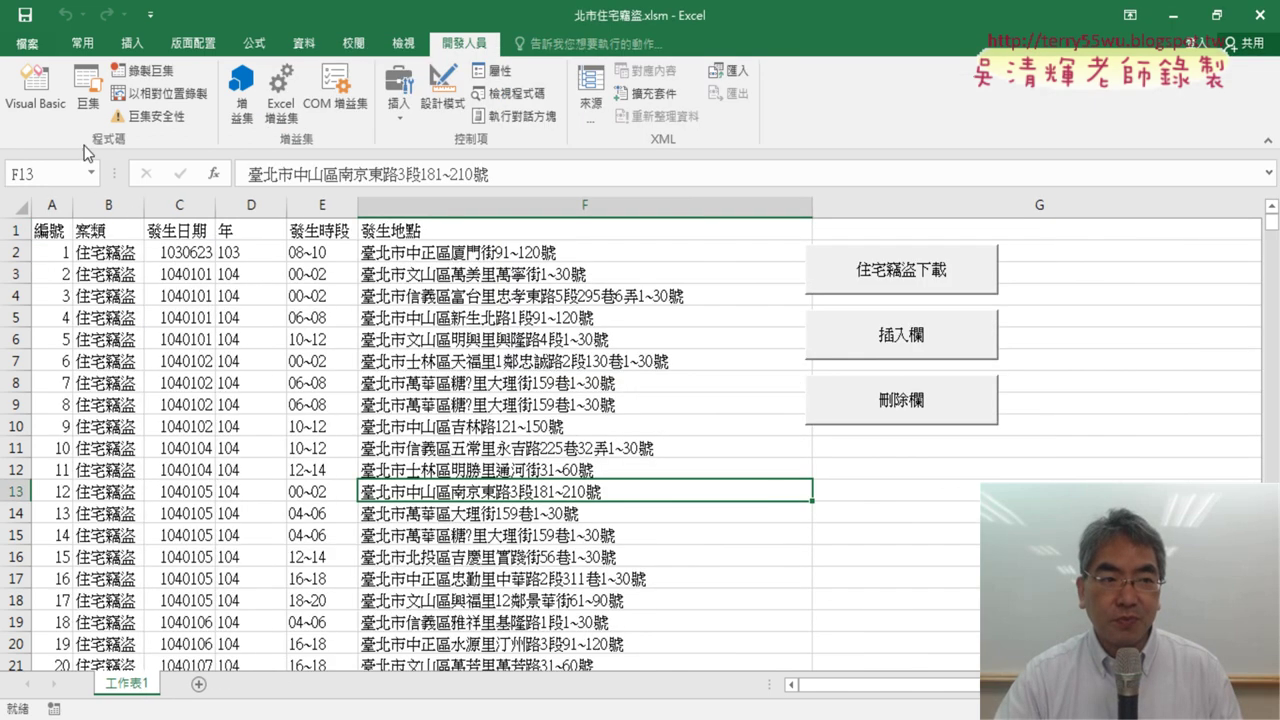
pyautogui.click(35, 90)
# Insert ActiveSheet.Name = "歷年竊盜折線圖" after Sheets.Add and restart stepping the macro.
pyautogui.click(540, 237)
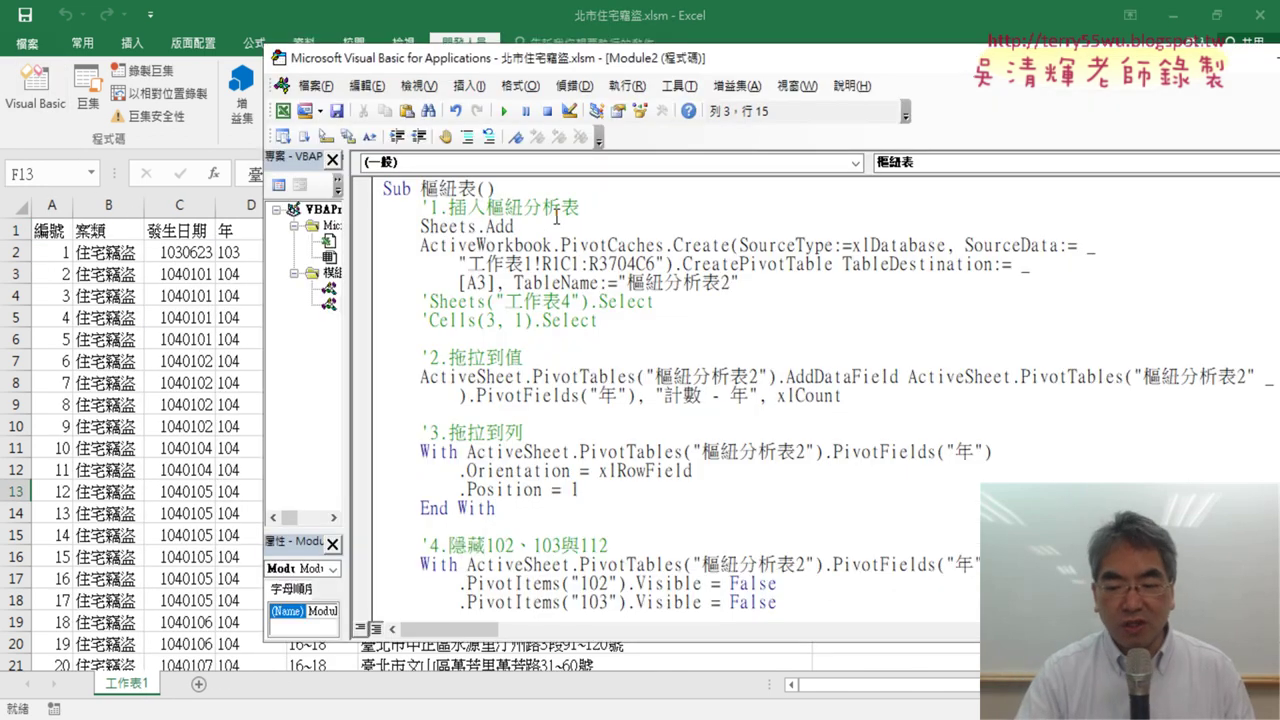
pyautogui.press('Return')
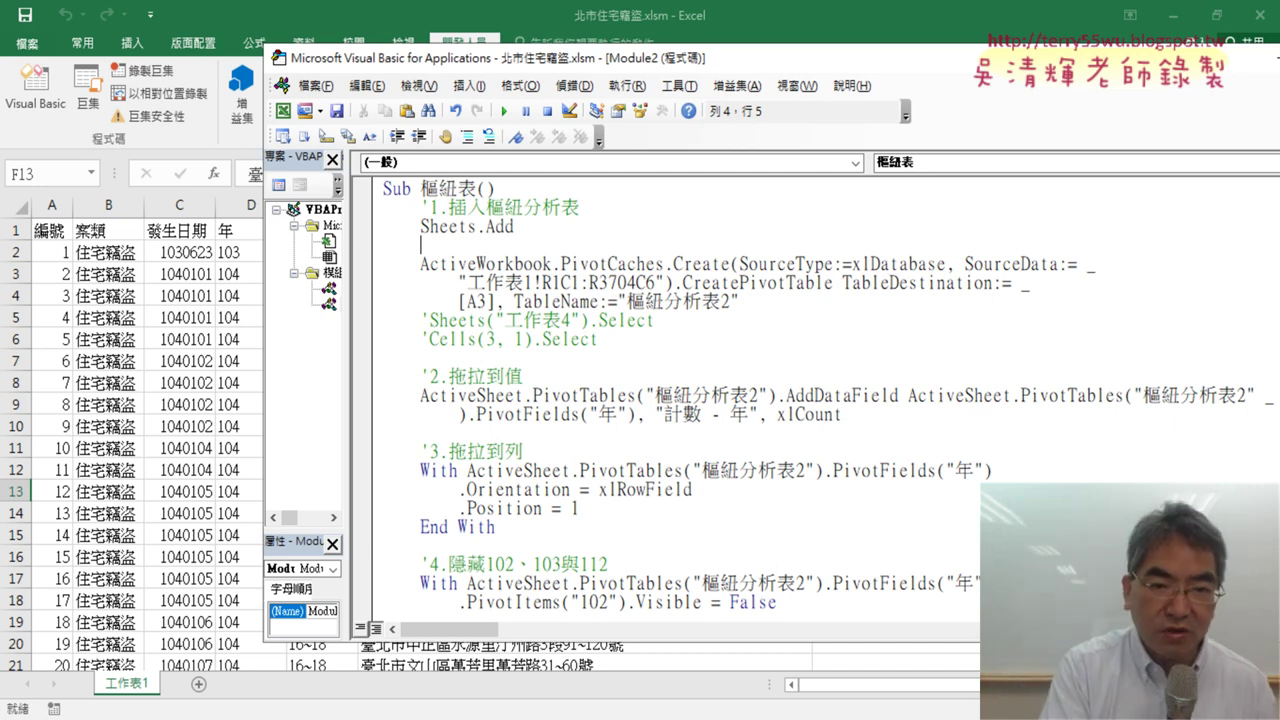
pyautogui.write('ac')
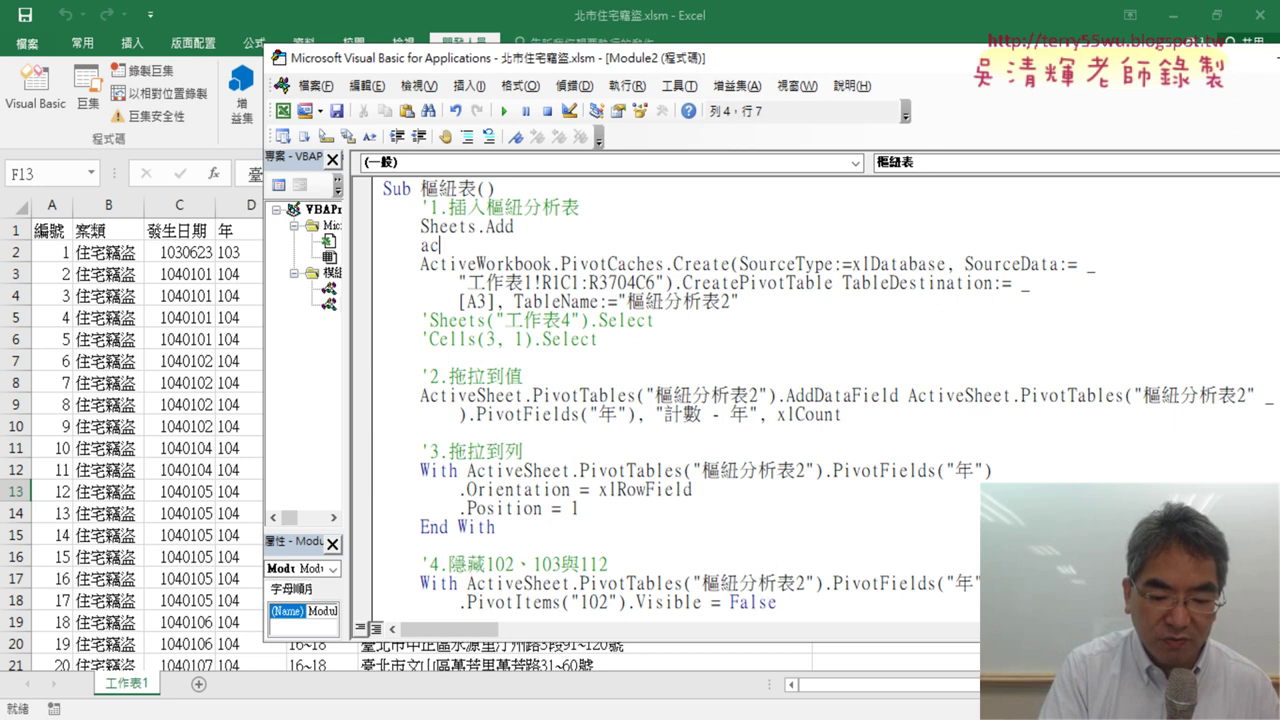
pyautogui.write('tiv')
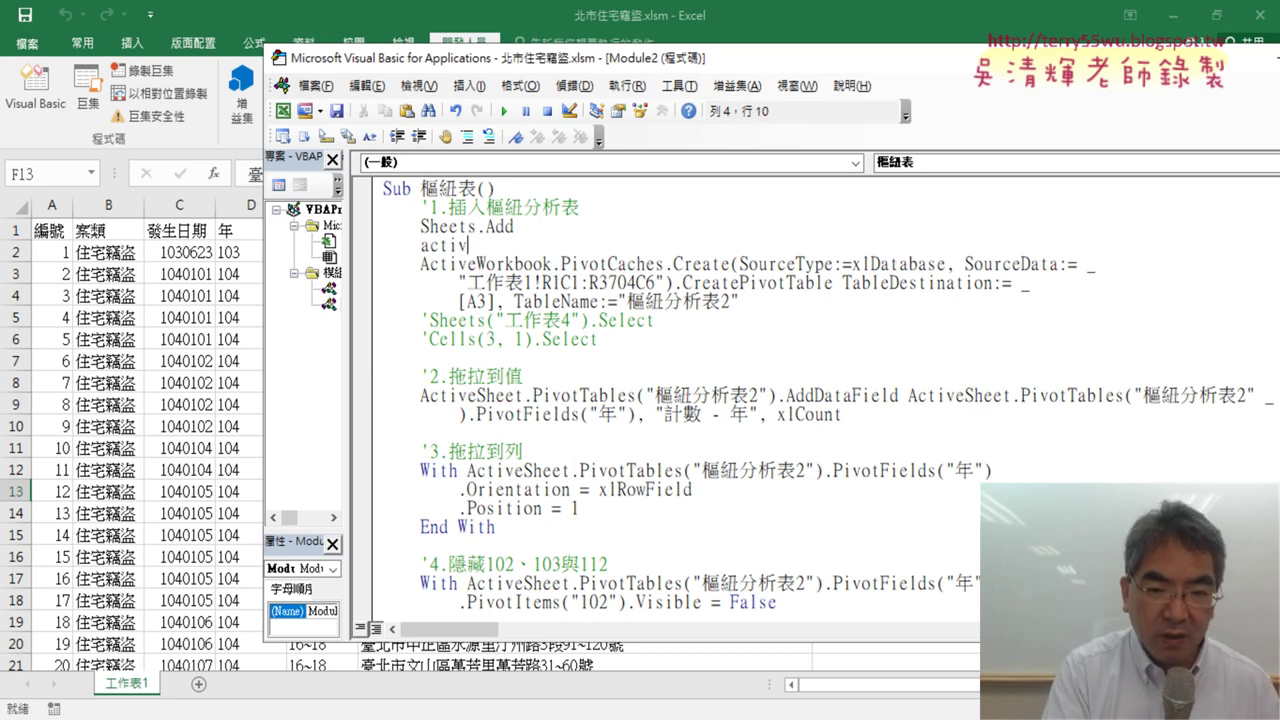
pyautogui.write('eshe')
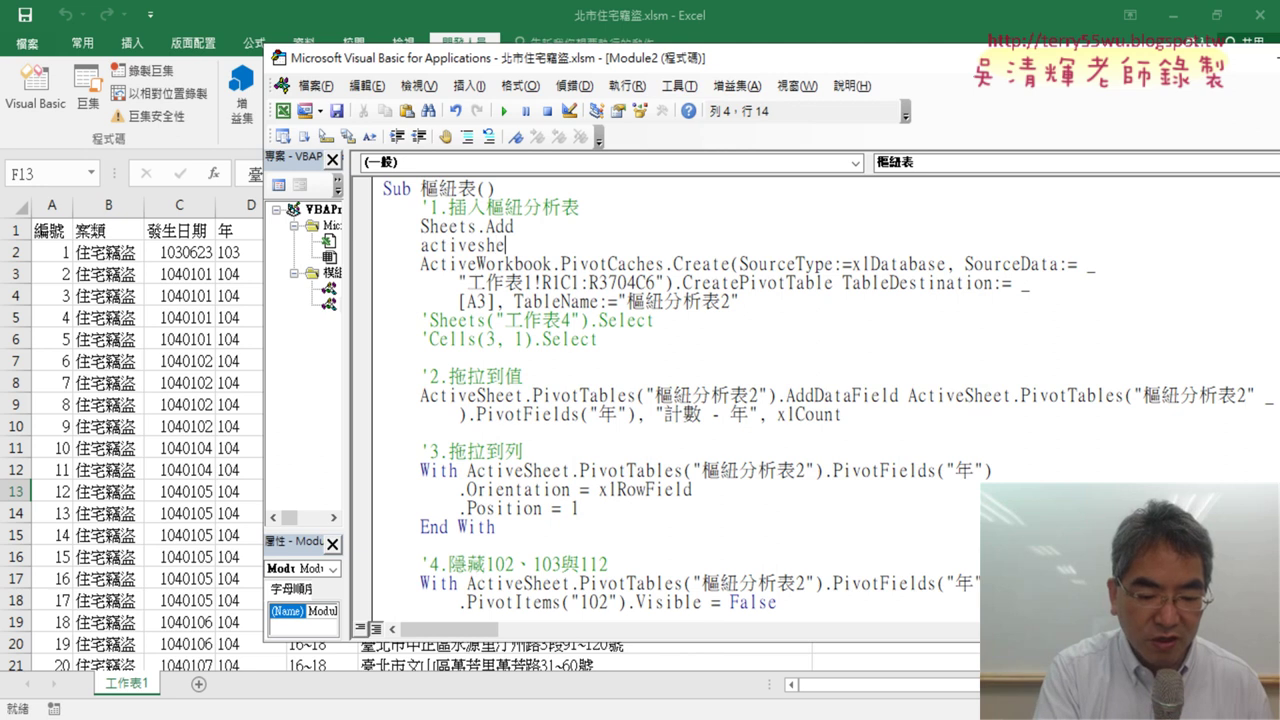
pyautogui.write('et')
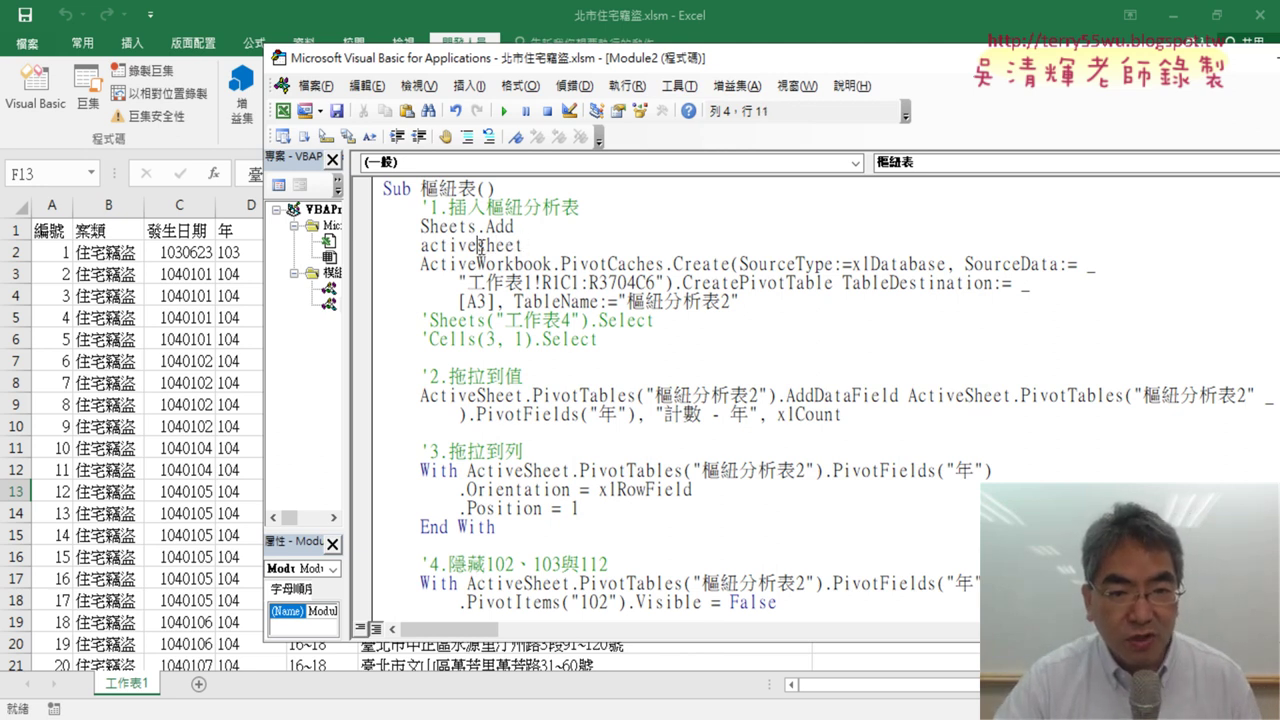
pyautogui.moveTo(477, 246); pyautogui.dragTo(522, 246)
pyautogui.click(517, 226)
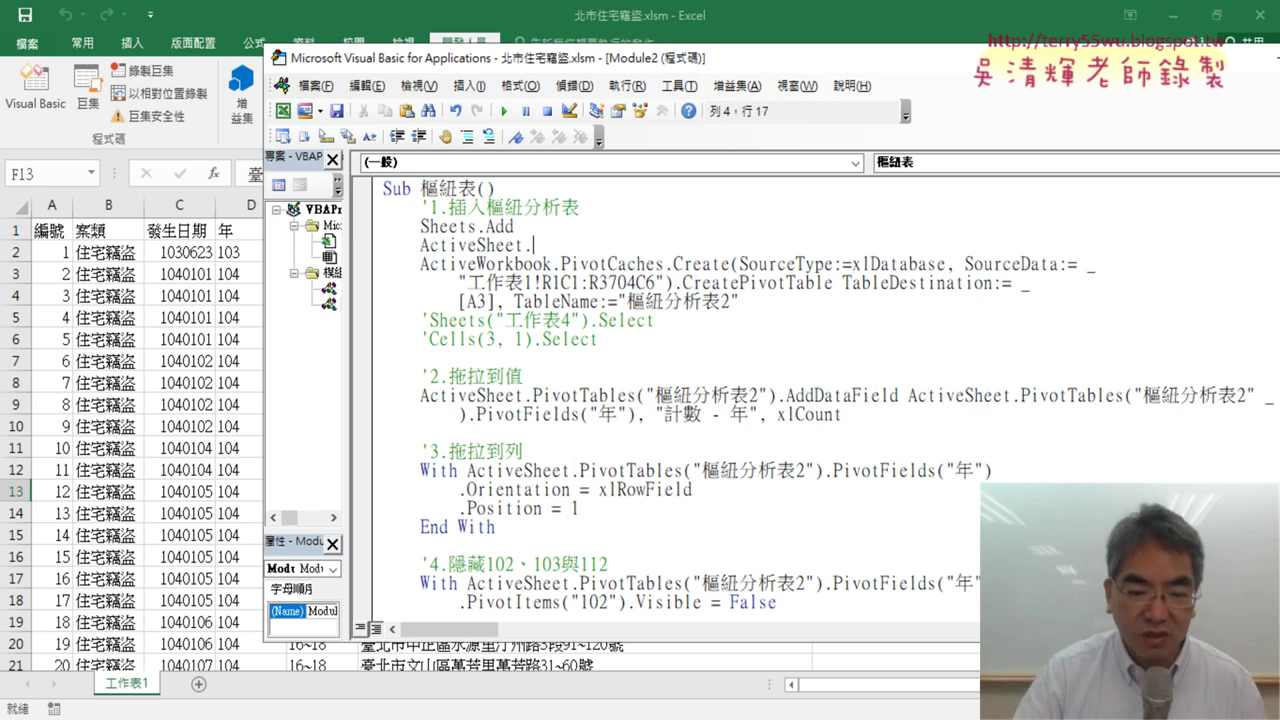
pyautogui.write('name')
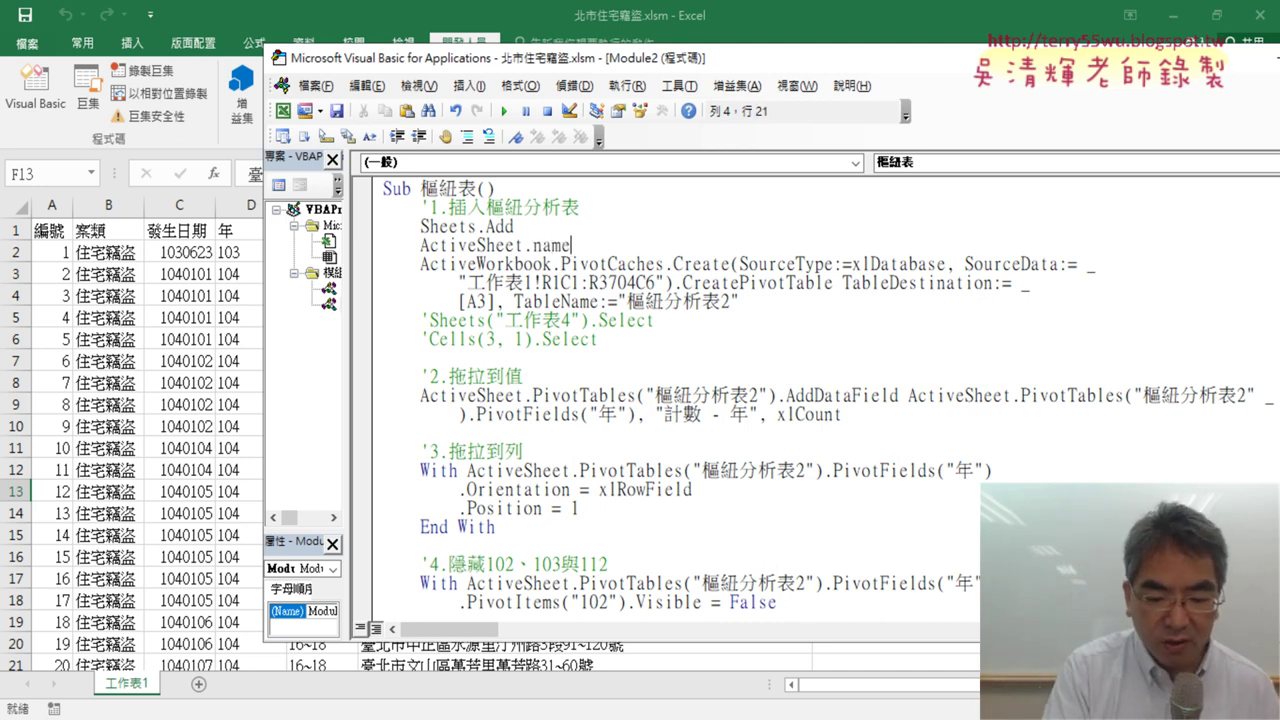
pyautogui.write('="')
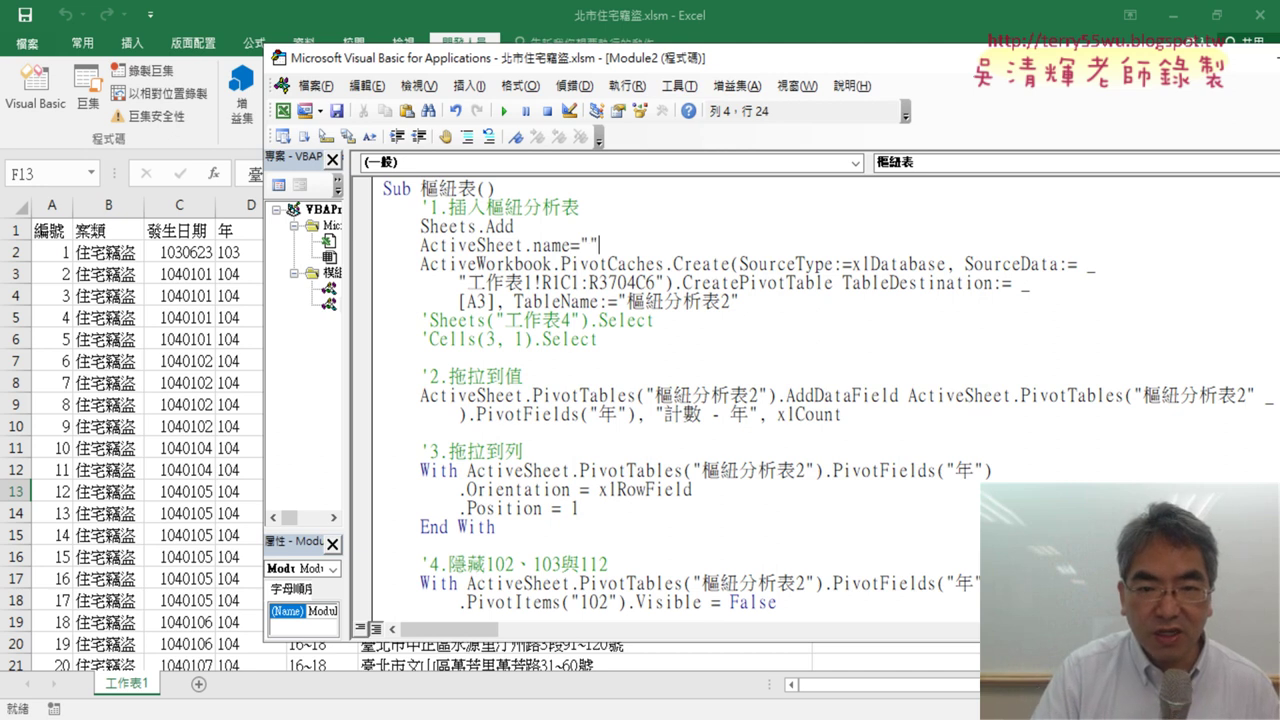
pyautogui.press('Left')
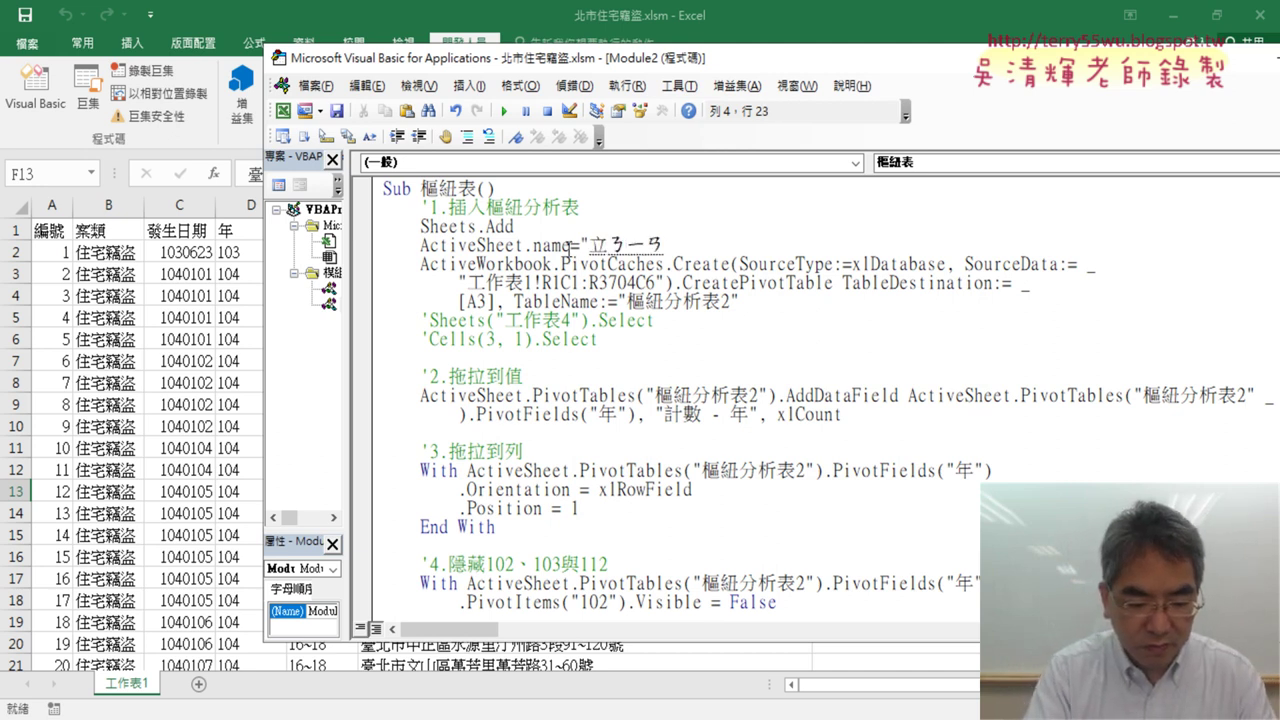
pyautogui.press('6')
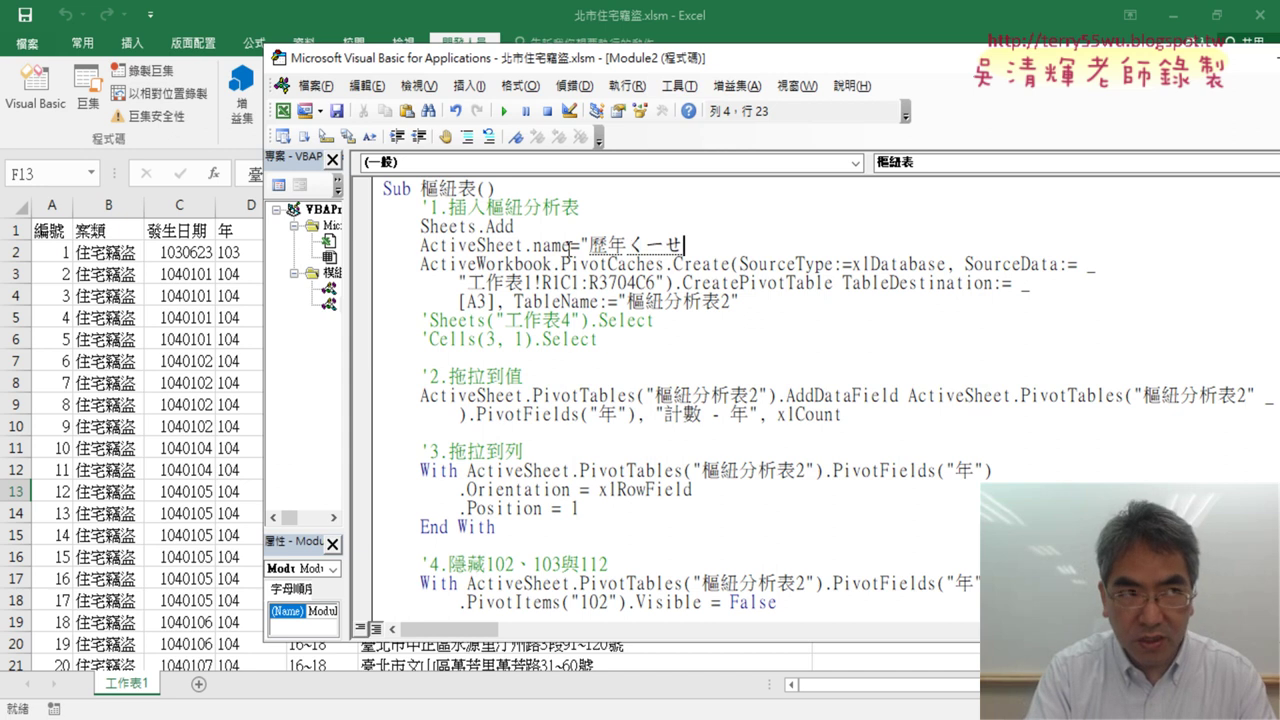
pyautogui.write('42l45k')
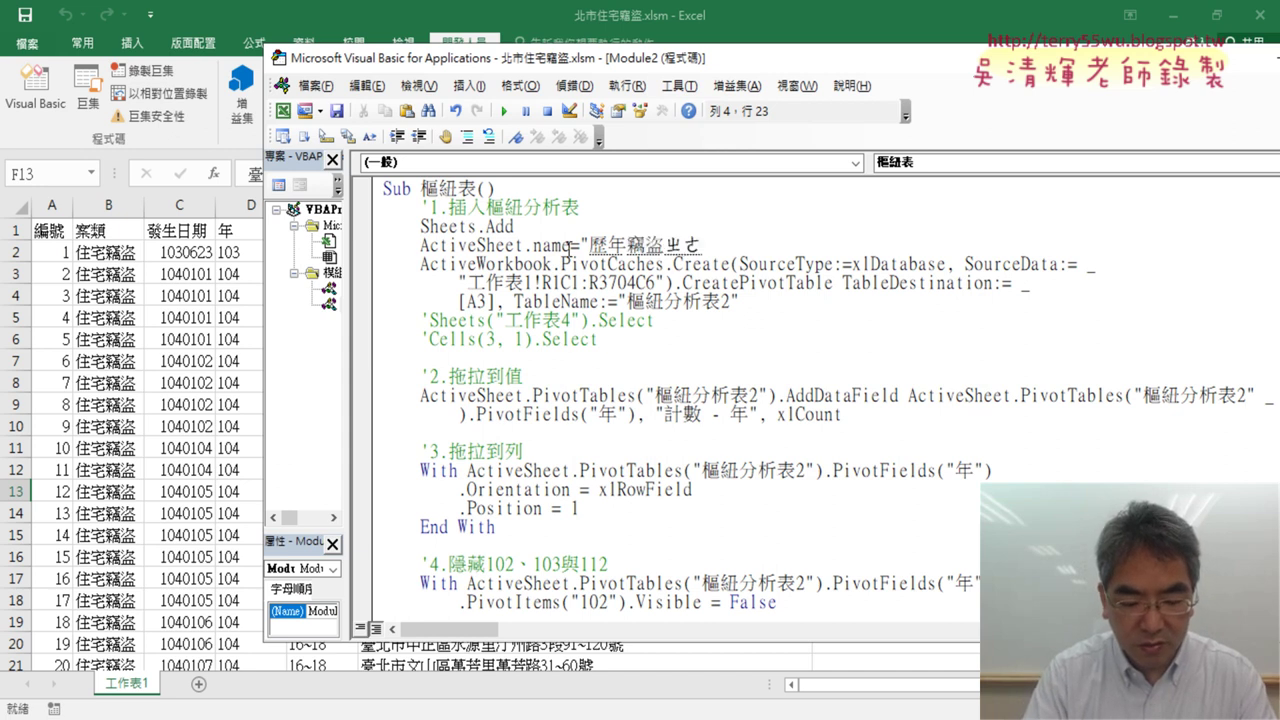
pyautogui.write('6')
pyautogui.write('線圖')
pyautogui.press('Return')
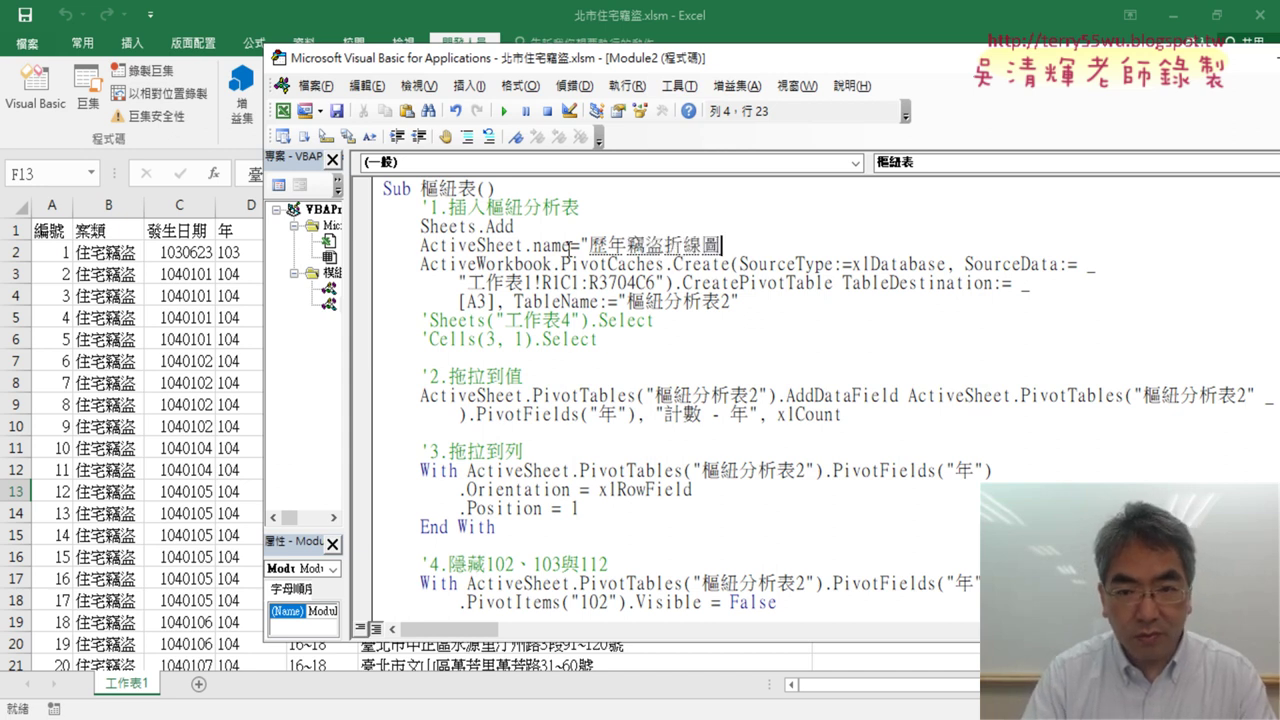
pyautogui.click(641, 366)
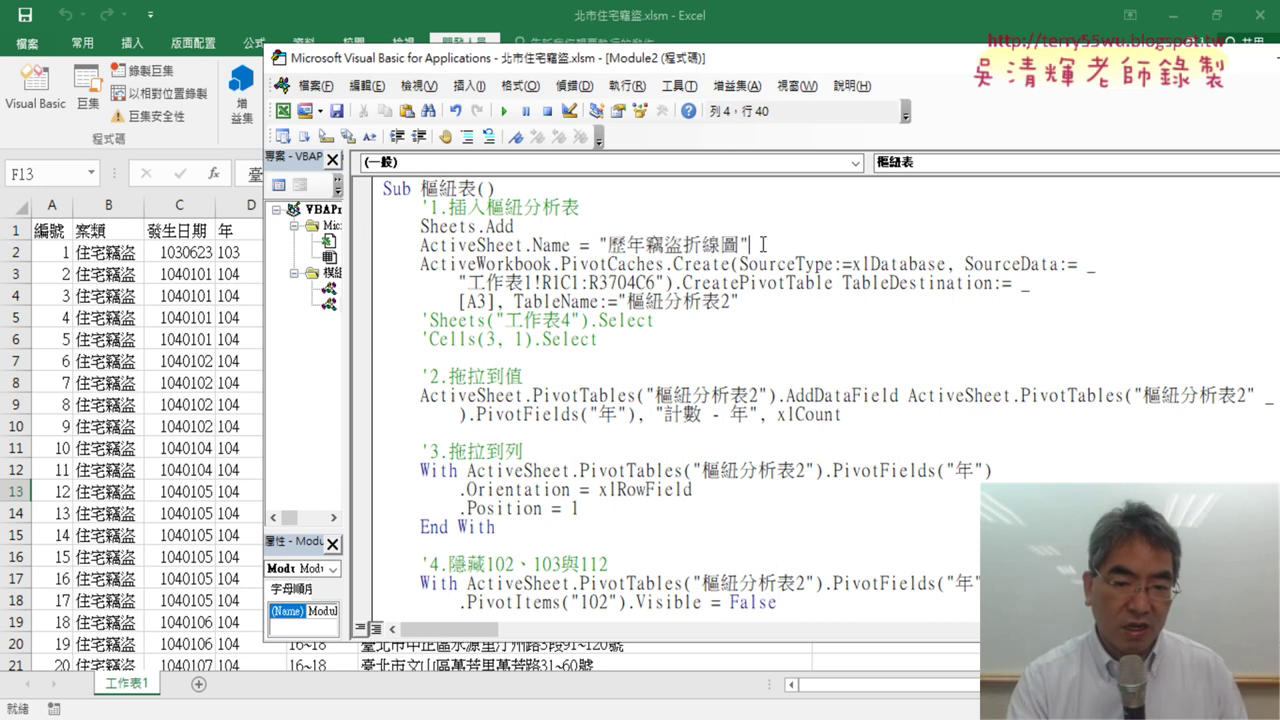
pyautogui.press('F8')
pyautogui.press('F8')
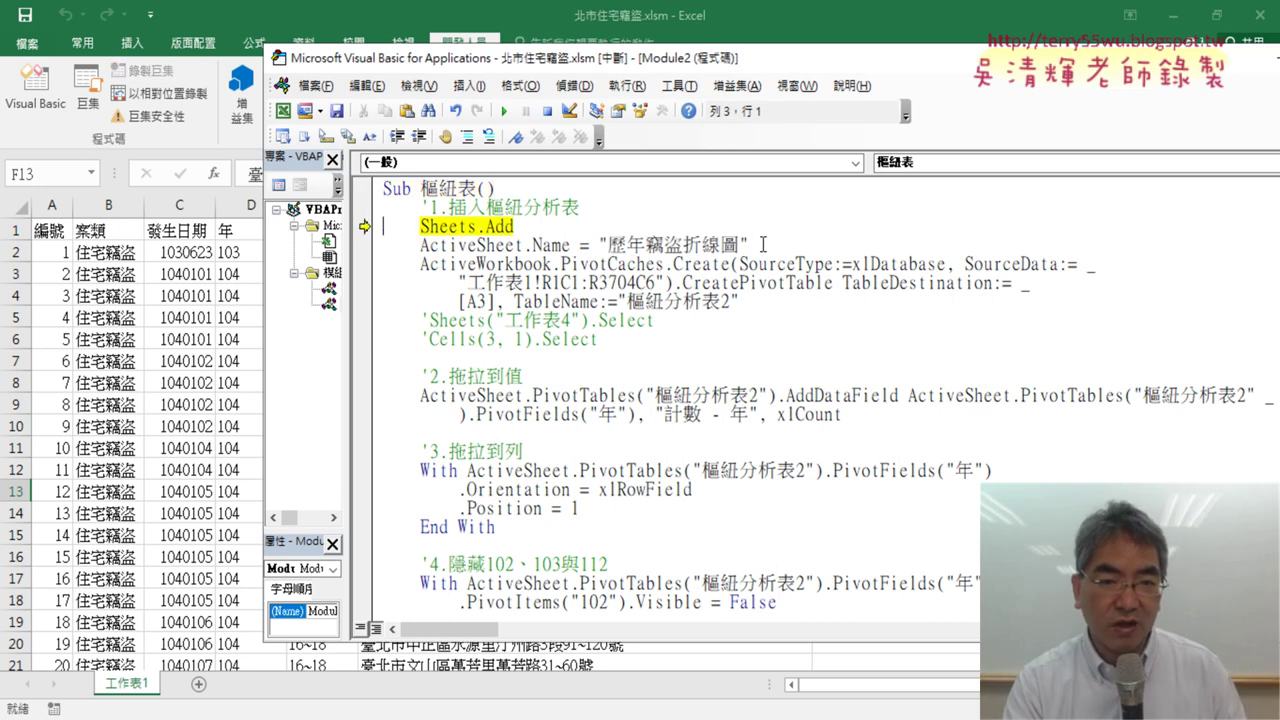
pyautogui.press('F8')
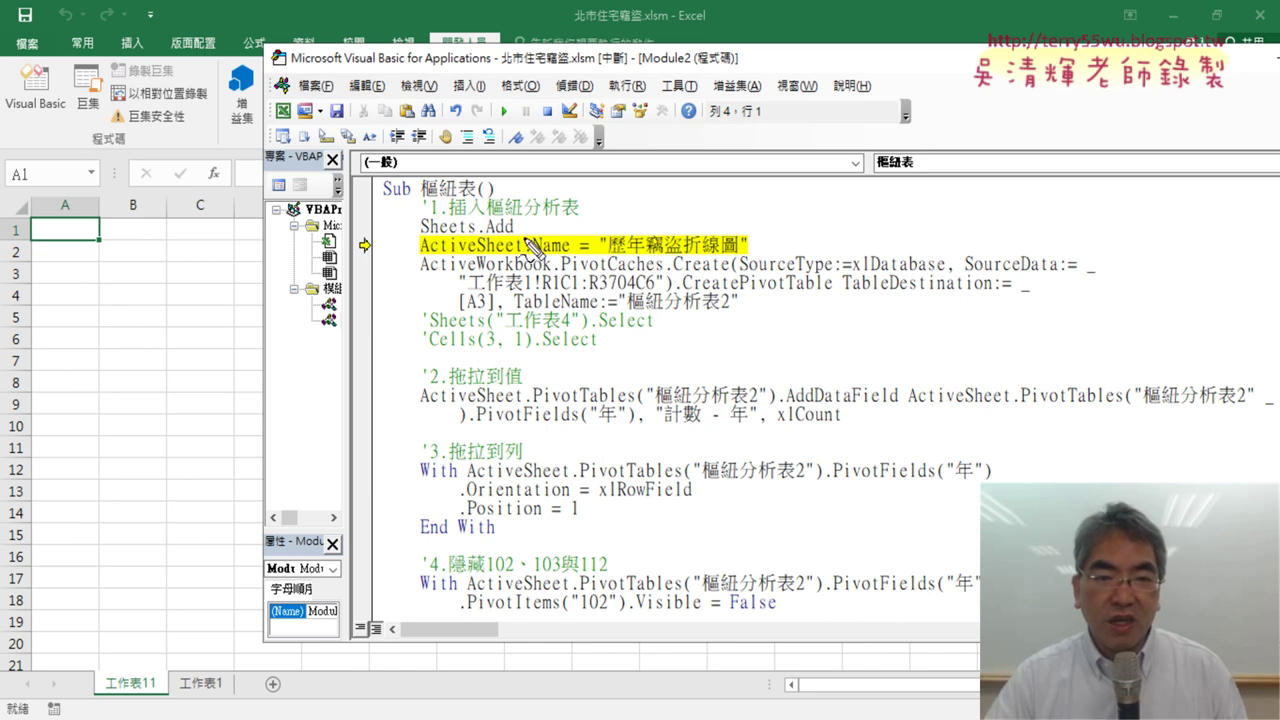
# Circle the new sheet 工作表11 and underline ActiveSheet on screen, then clear the marks.
pyautogui.moveTo(160, 697)
pyautogui.mouseDown()
pyautogui.moveTo(95, 695)
pyautogui.moveTo(170, 685)
pyautogui.moveTo(166, 698)
pyautogui.mouseUp()
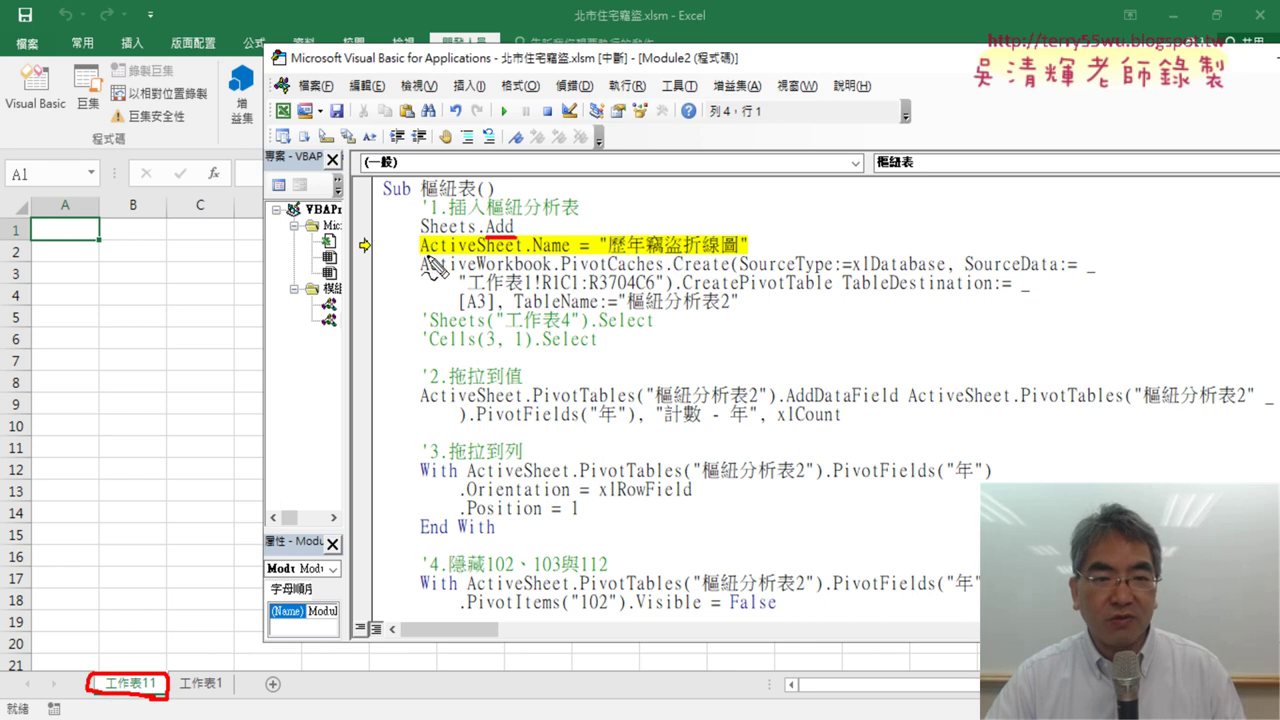
pyautogui.moveTo(424, 258); pyautogui.dragTo(568, 260)
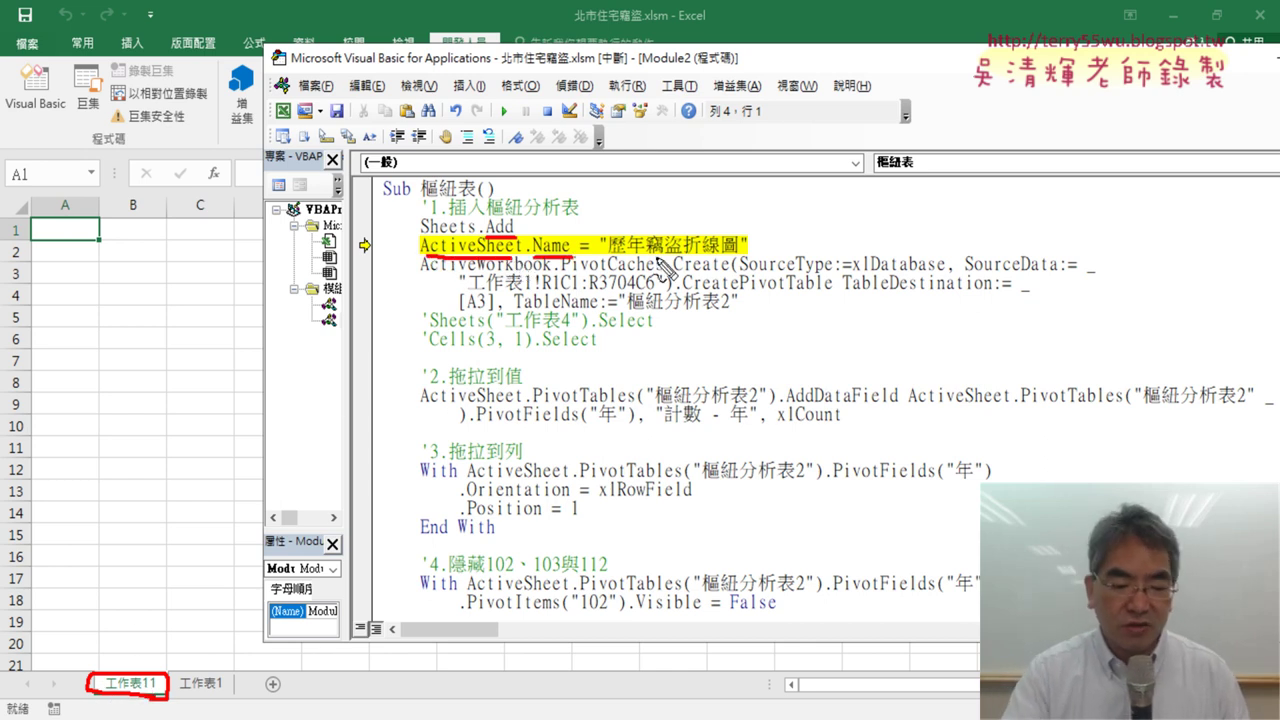
pyautogui.press('Escape')
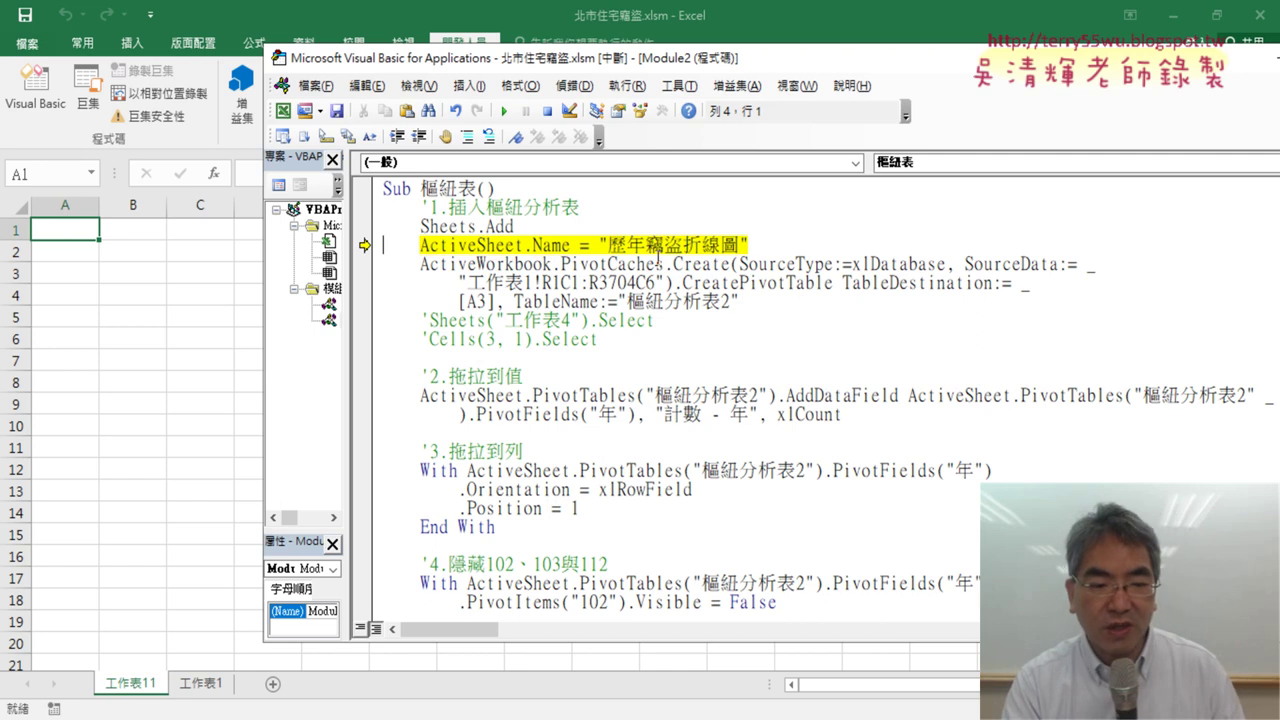
# Rename the sheet to 歷年竊盜折線圖 and run the rest of the macro to build the pivot table.
pyautogui.press('F8')
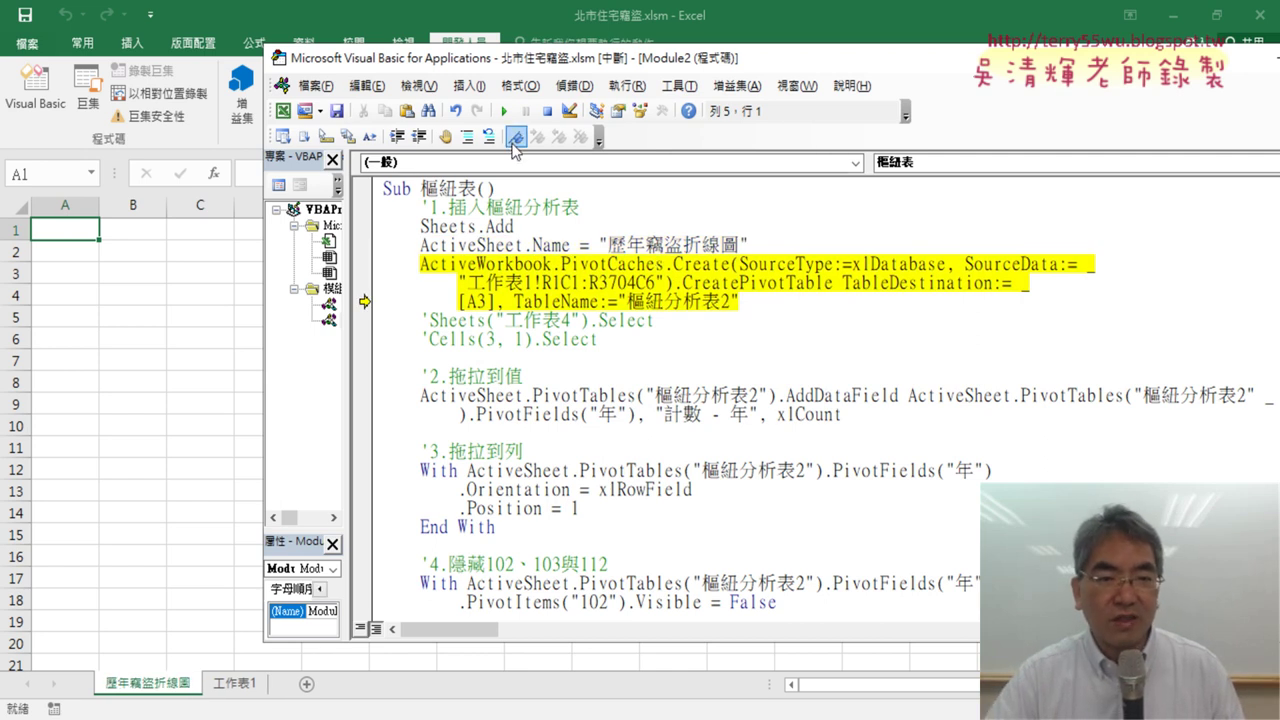
pyautogui.click(503, 111)
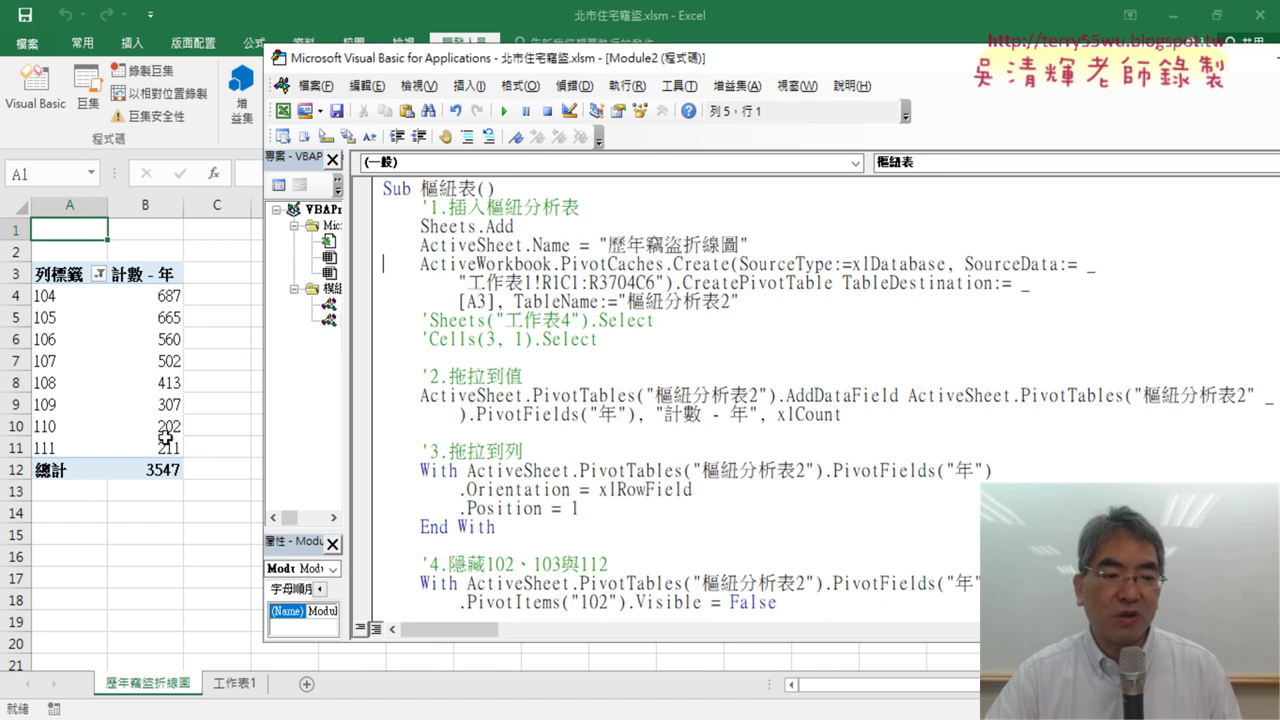
pyautogui.moveTo(664, 66); pyautogui.dragTo(604, 65)
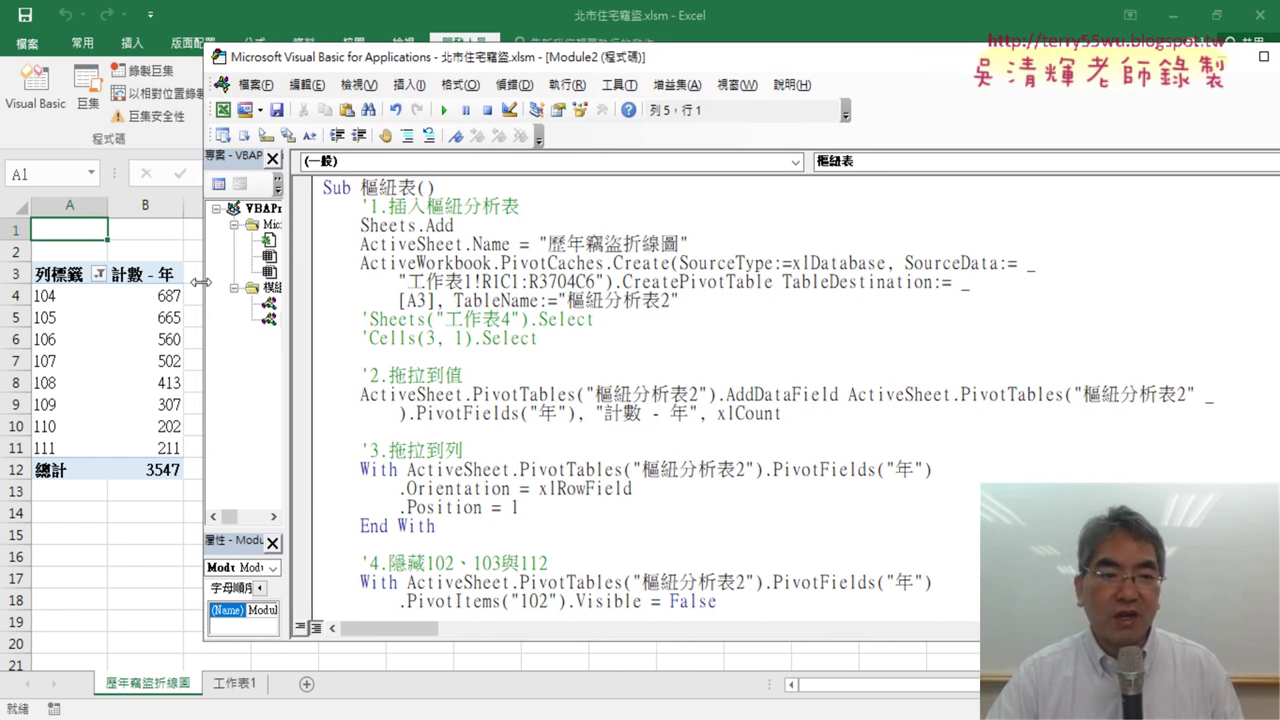
# Bring the 歷年竊盜折線圖 sheet in front of the code editor and select the empty range D2:M21.
pyautogui.moveTo(200, 282); pyautogui.dragTo(677, 285)
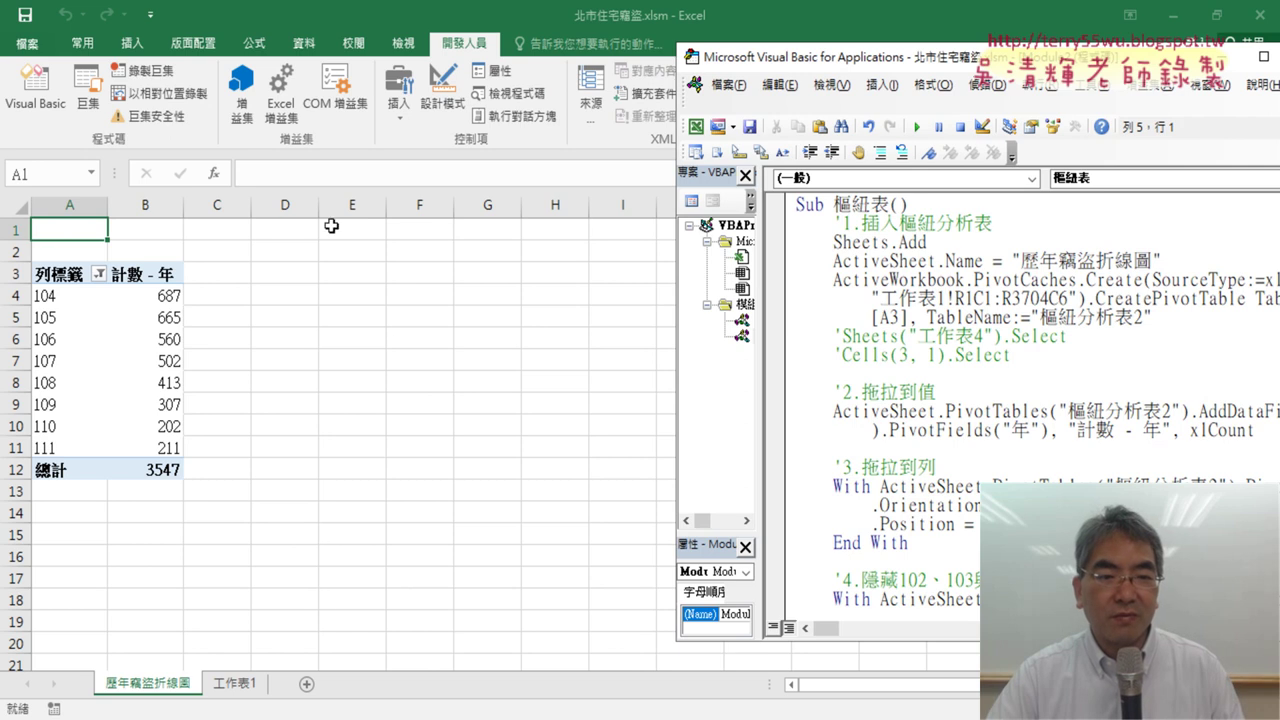
pyautogui.click(433, 402)
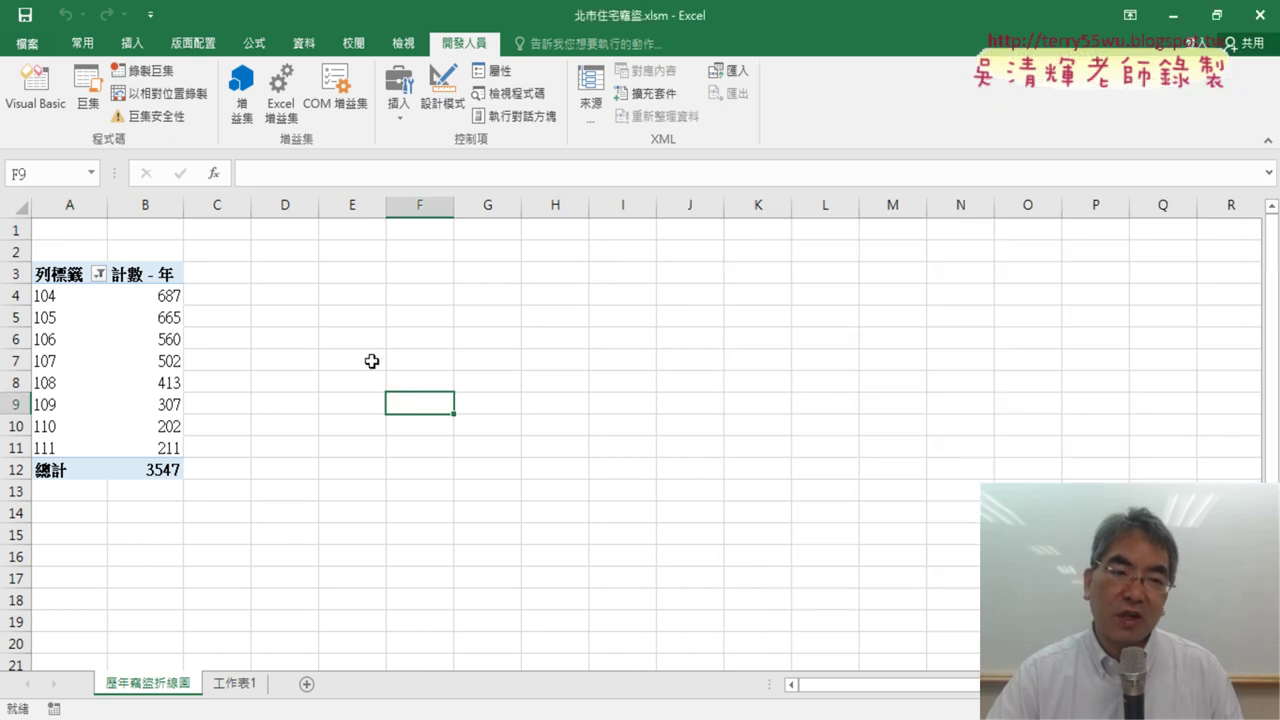
pyautogui.moveTo(284, 258)
pyautogui.mouseDown()
pyautogui.moveTo(893, 390)
pyautogui.moveTo(894, 670)
pyautogui.mouseUp()
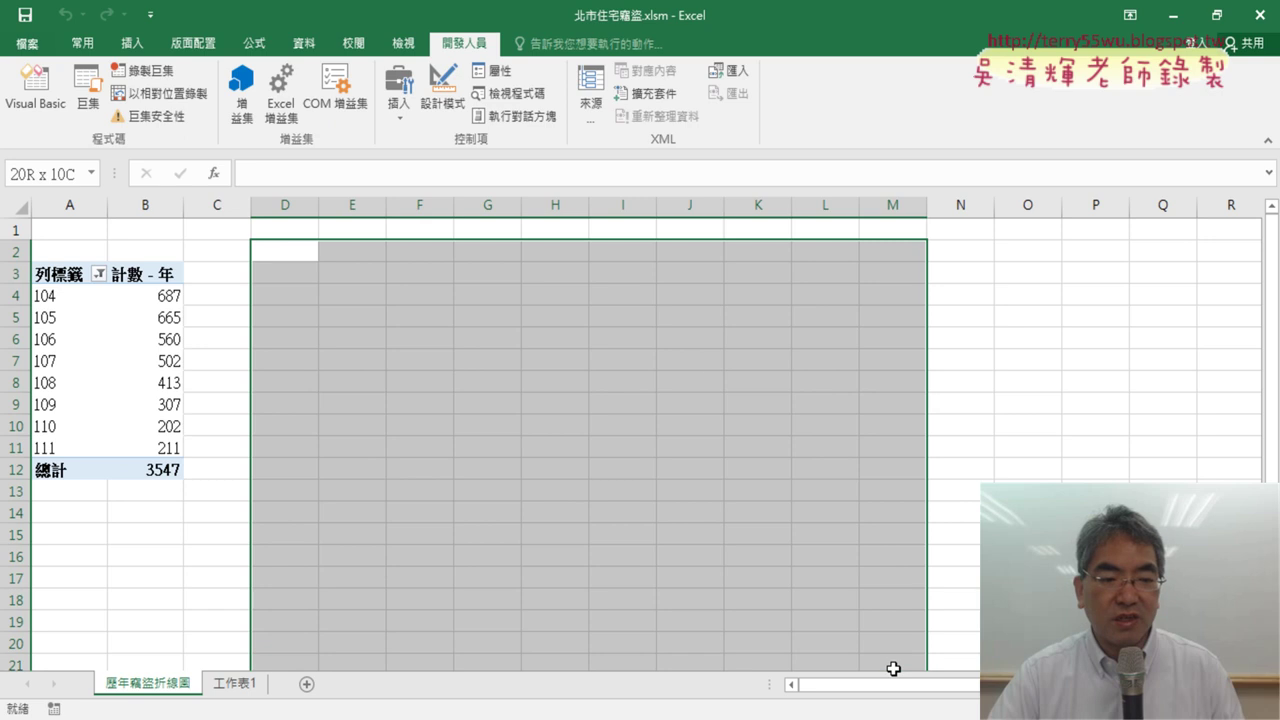